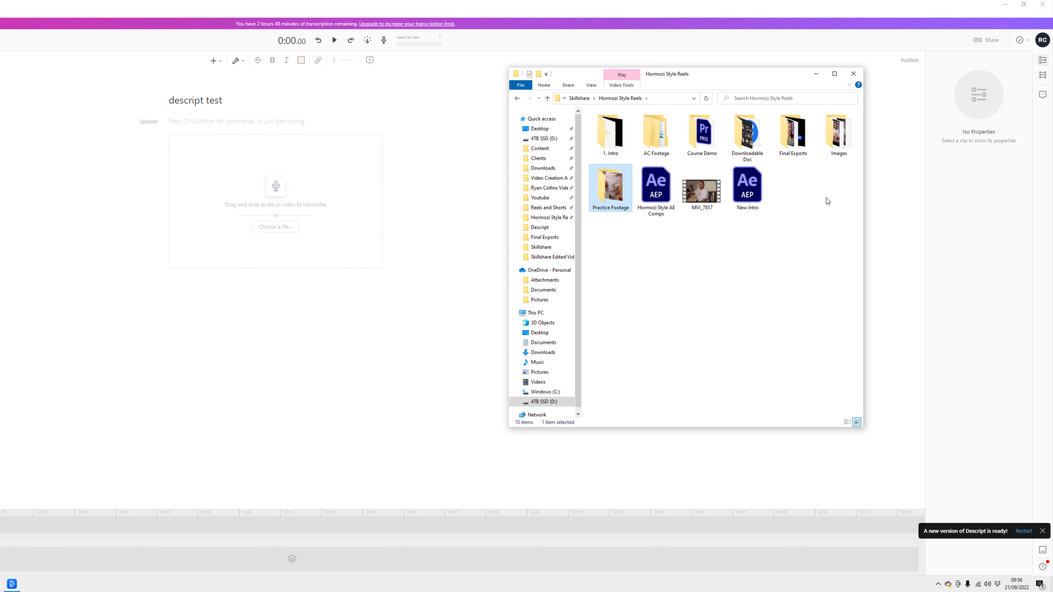
# Import the MVI_7857 video from the Hormozi Style Reels folder into the descript test project and have it transcribed
pyautogui.moveTo(696, 192); pyautogui.dragTo(232, 216)
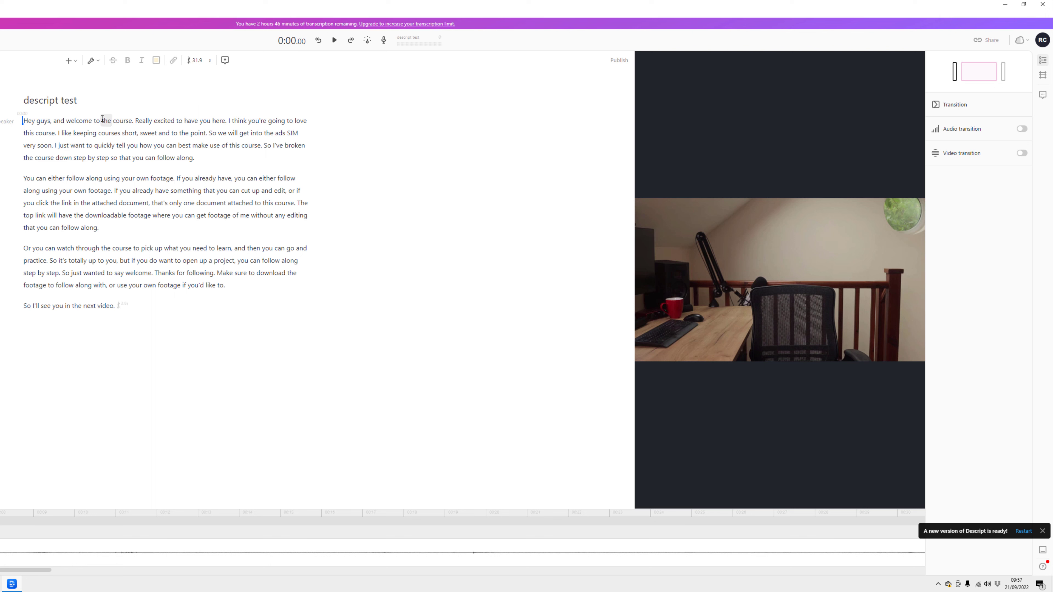
pyautogui.click(135, 122)
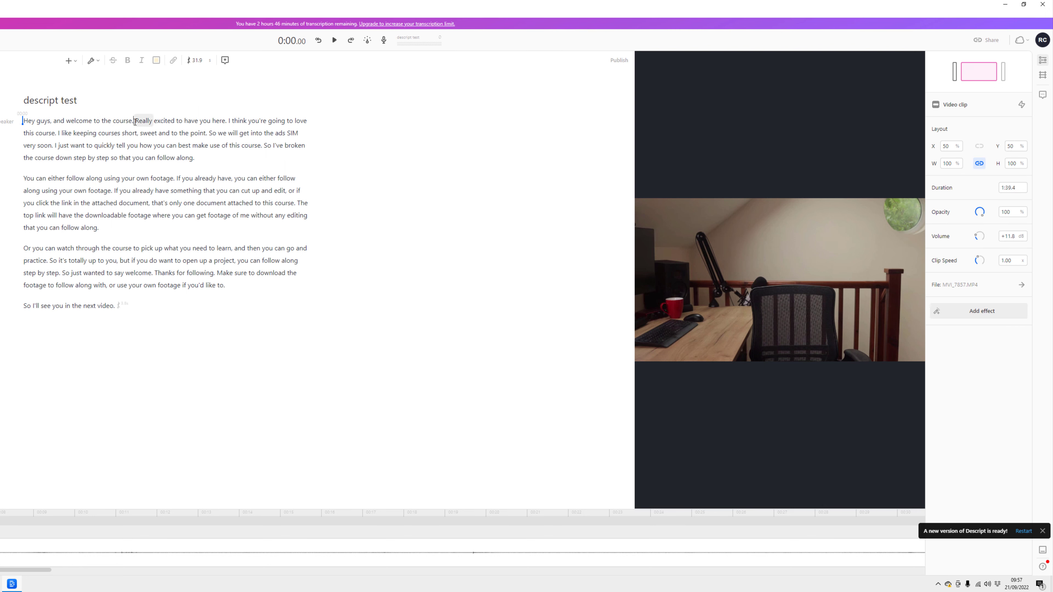
pyautogui.click(25, 120)
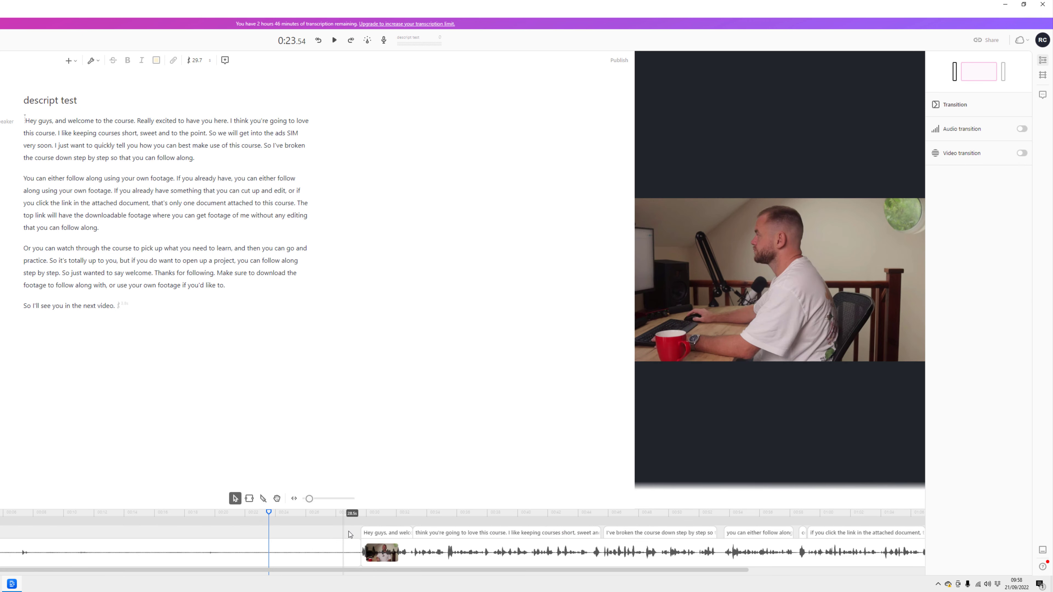
# Find where speech starts on the timeline and trim off the silent section before "Hey guys"
pyautogui.click(34, 518)
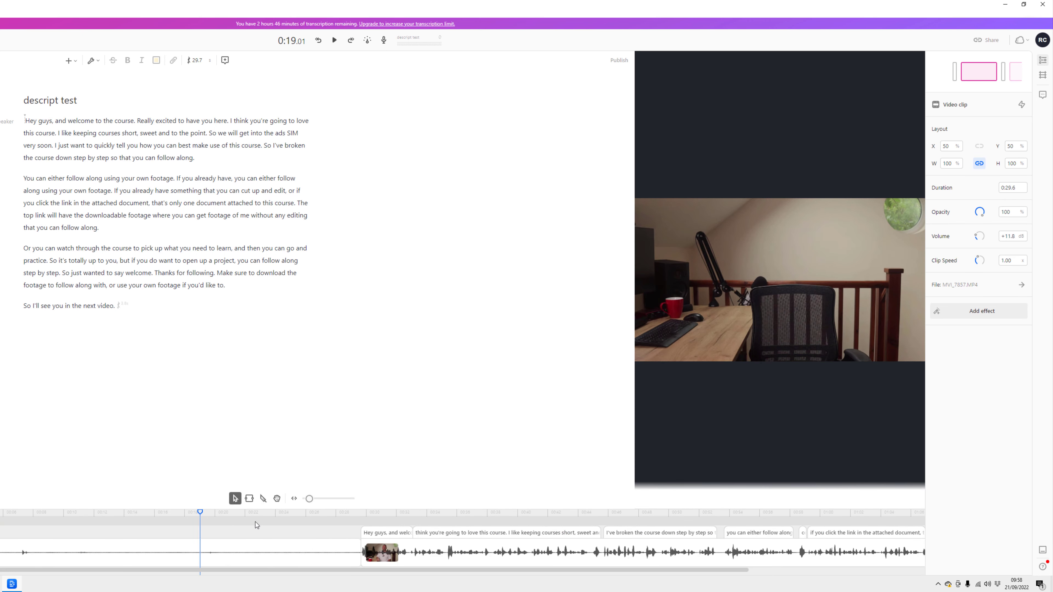
pyautogui.moveTo(255, 523); pyautogui.dragTo(324, 521)
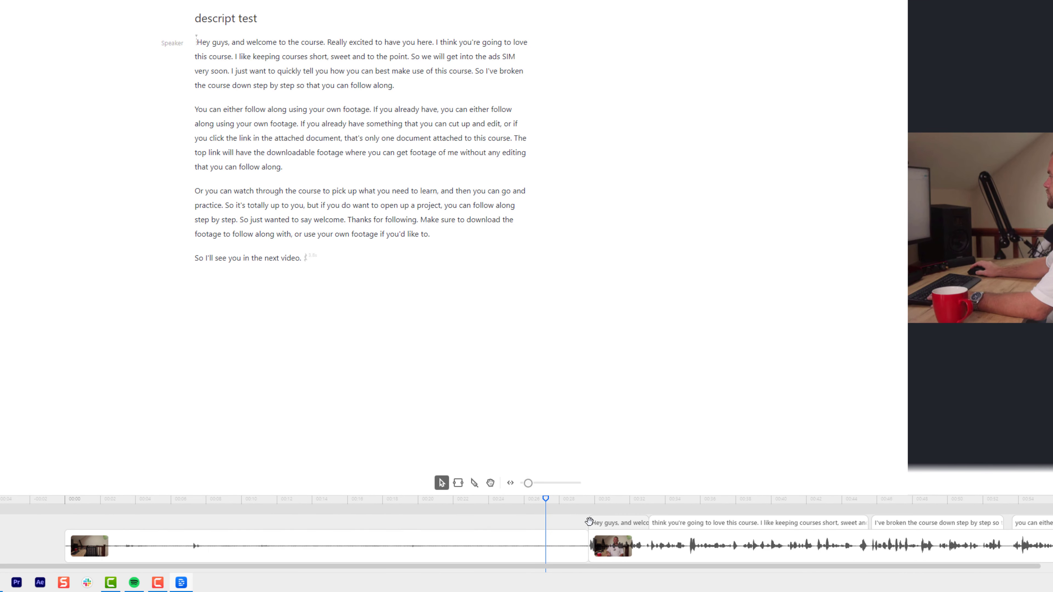
pyautogui.moveTo(548, 523); pyautogui.dragTo(13, 534)
pyautogui.click(37, 533)
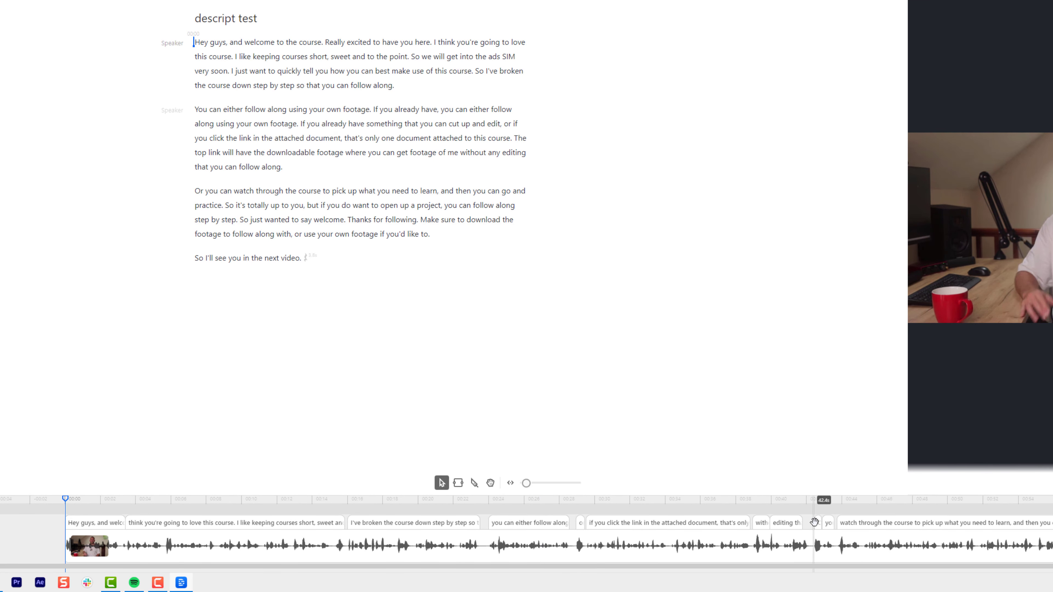
# Shorten the pauses around "Or you can watch", "you can either follow along" and "or if you click the link" on the timeline
pyautogui.moveTo(817, 522); pyautogui.dragTo(818, 524)
pyautogui.moveTo(489, 533); pyautogui.dragTo(481, 532)
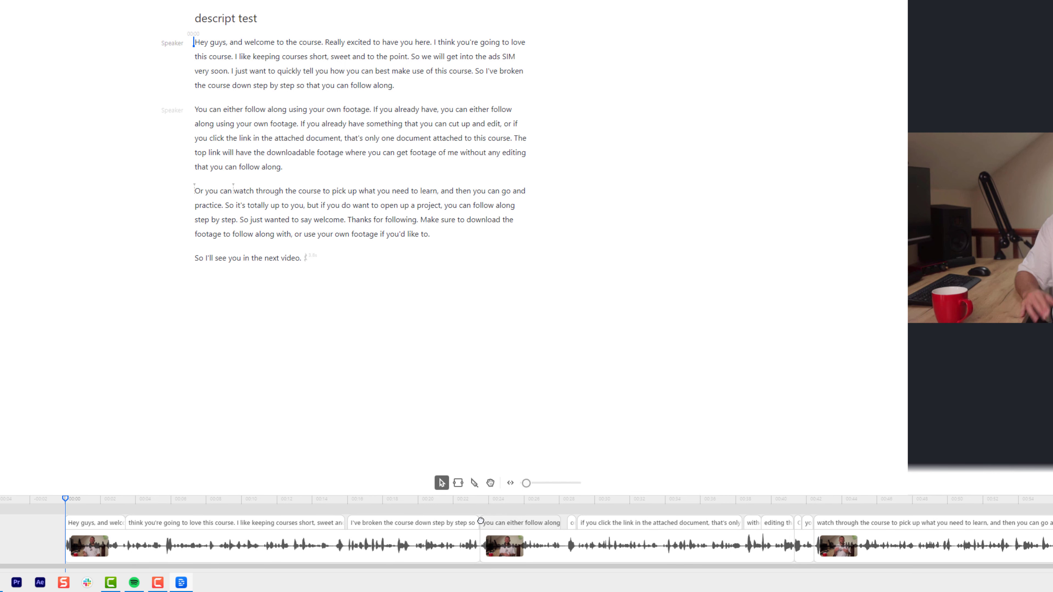
pyautogui.moveTo(566, 524); pyautogui.dragTo(559, 520)
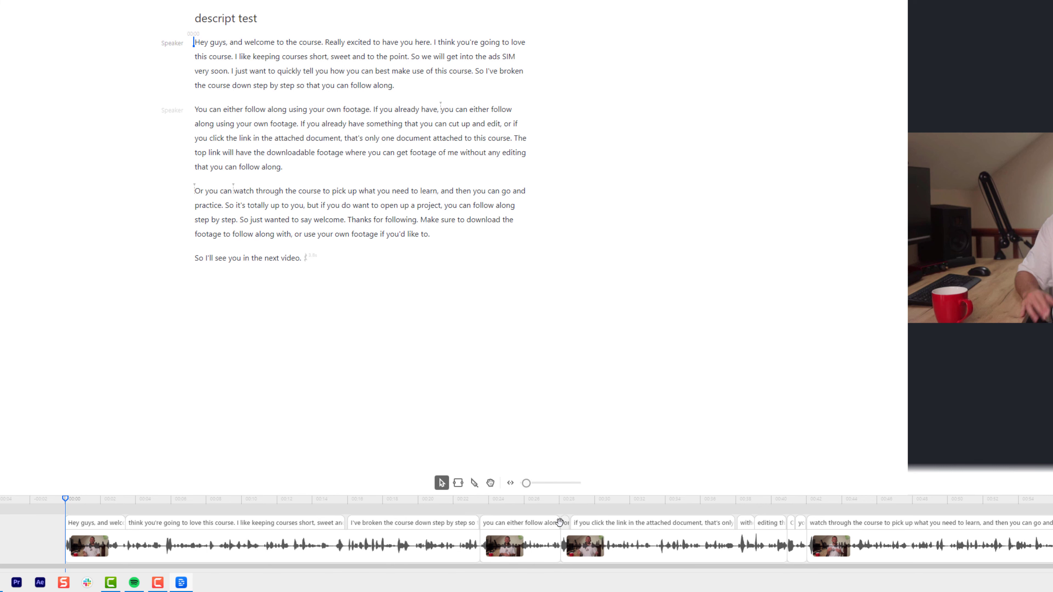
pyautogui.moveTo(353, 523); pyautogui.dragTo(343, 525)
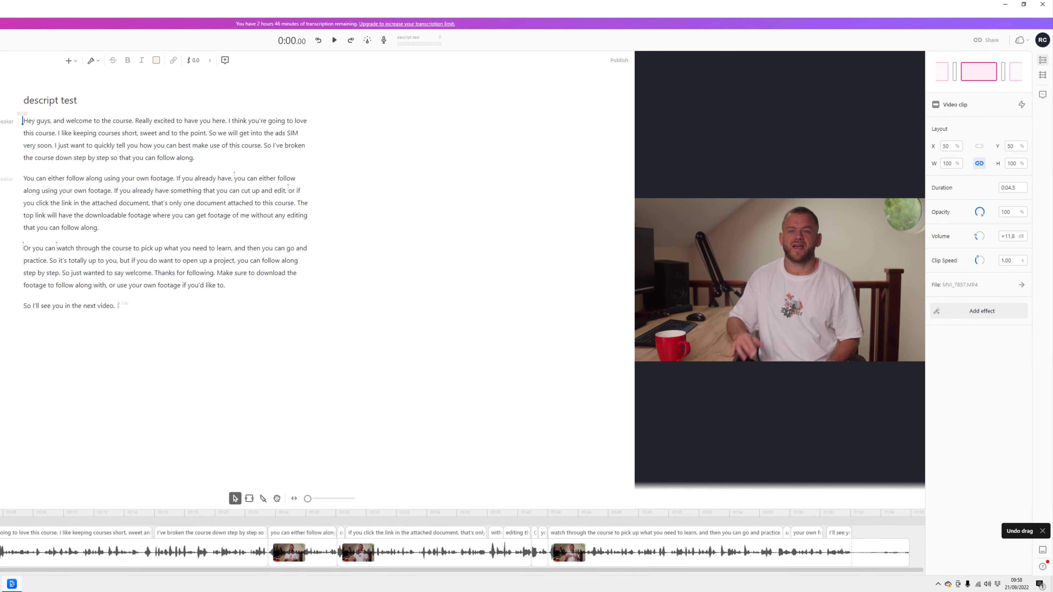
# Play back the trimmed opening and start a new transcript paragraph at "Really excited to have you here"
pyautogui.press('space')
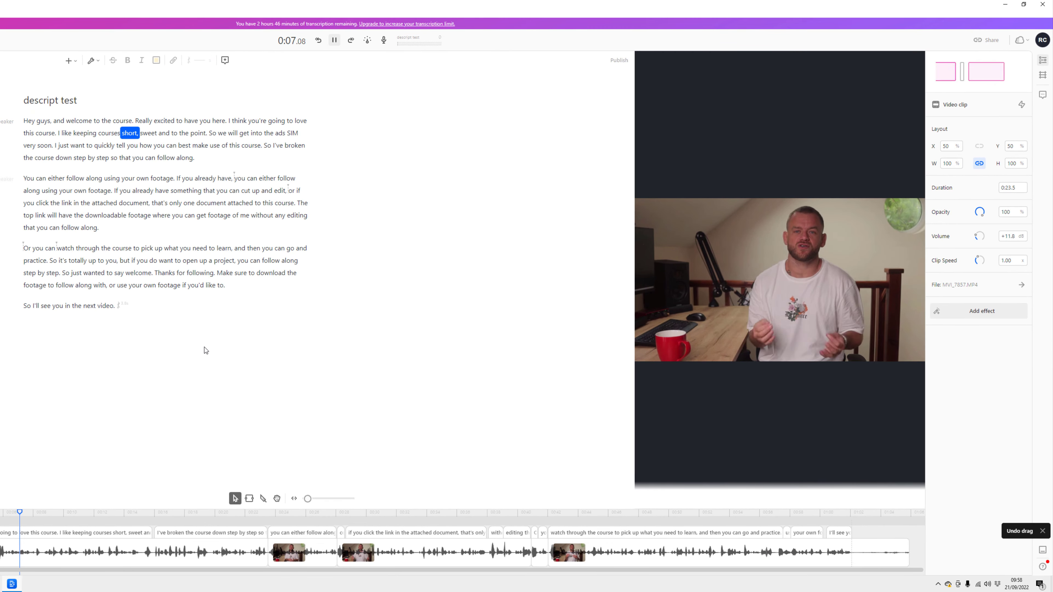
pyautogui.press('space')
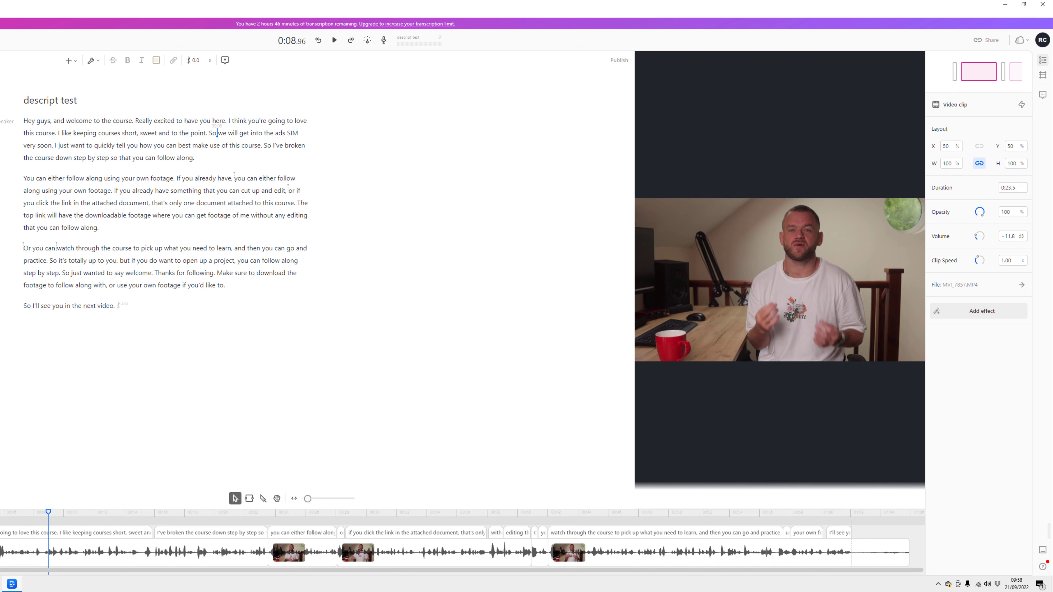
pyautogui.click(0, 513)
pyautogui.press('space')
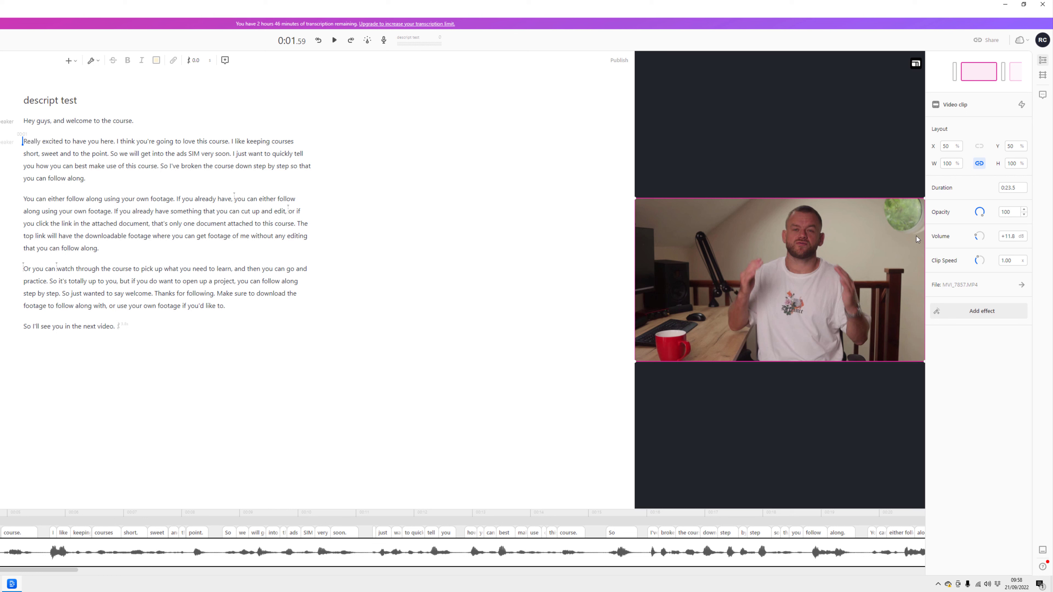
# Set the video canvas orientation to Portrait (9:16)
pyautogui.click(885, 93)
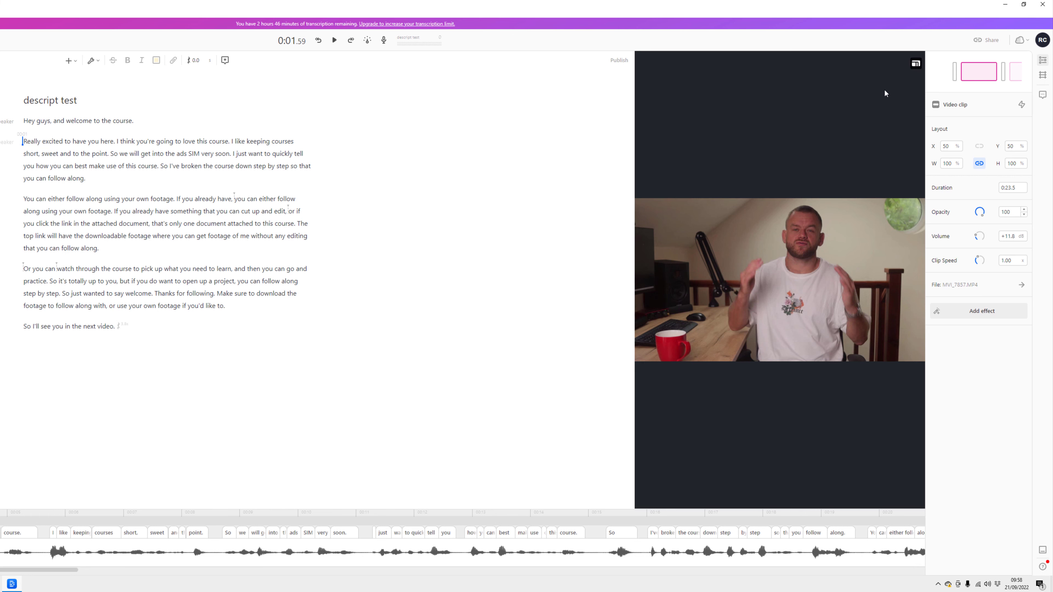
pyautogui.click(914, 66)
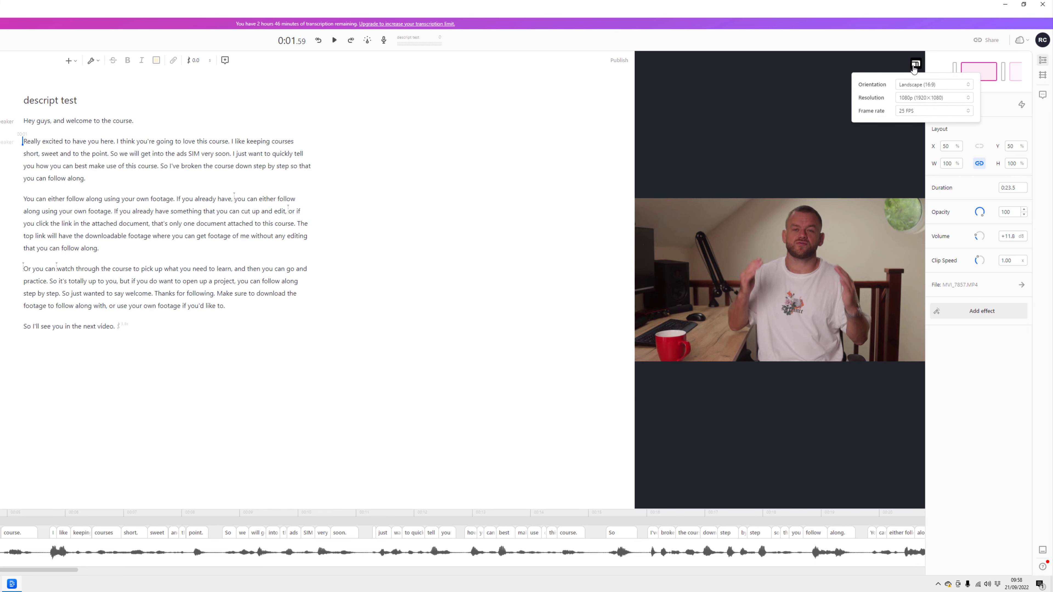
pyautogui.click(922, 86)
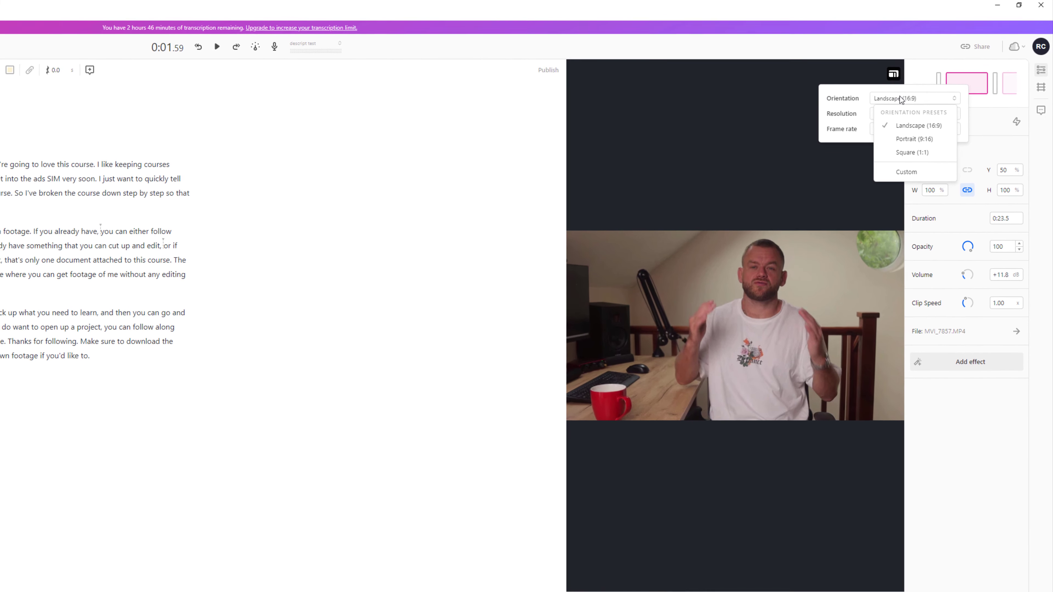
pyautogui.click(820, 155)
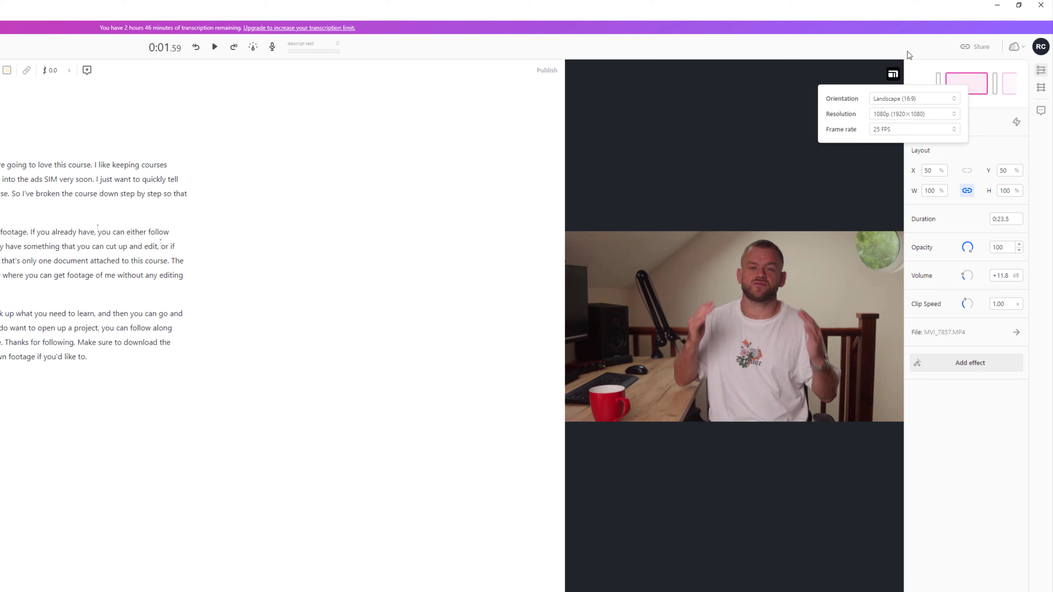
pyautogui.click(892, 75)
pyautogui.click(905, 100)
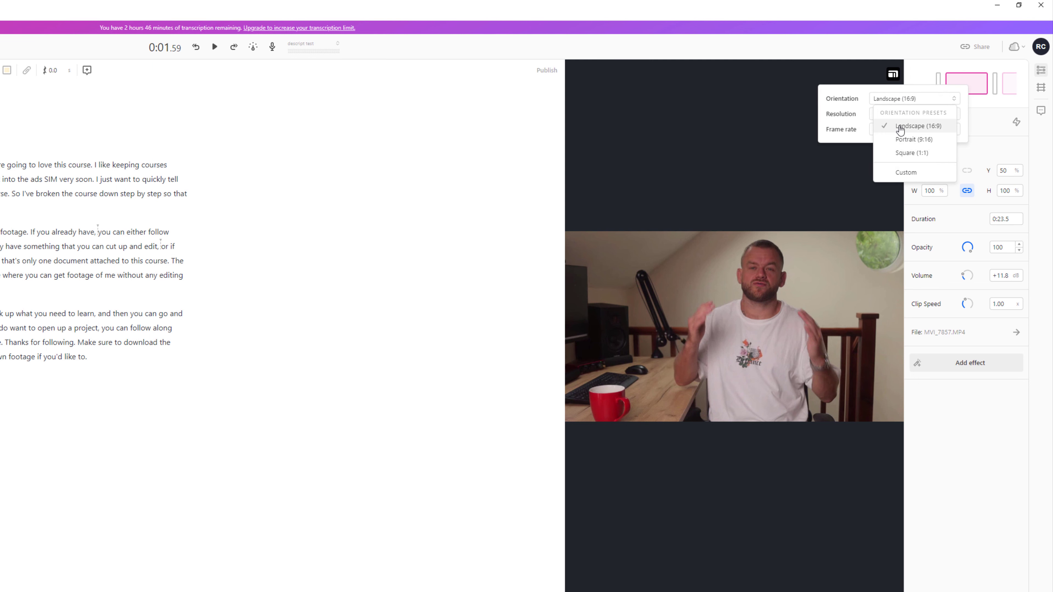
pyautogui.click(901, 137)
# Try to enlarge the video clip to fill the portrait canvas and undo the resize
pyautogui.click(691, 335)
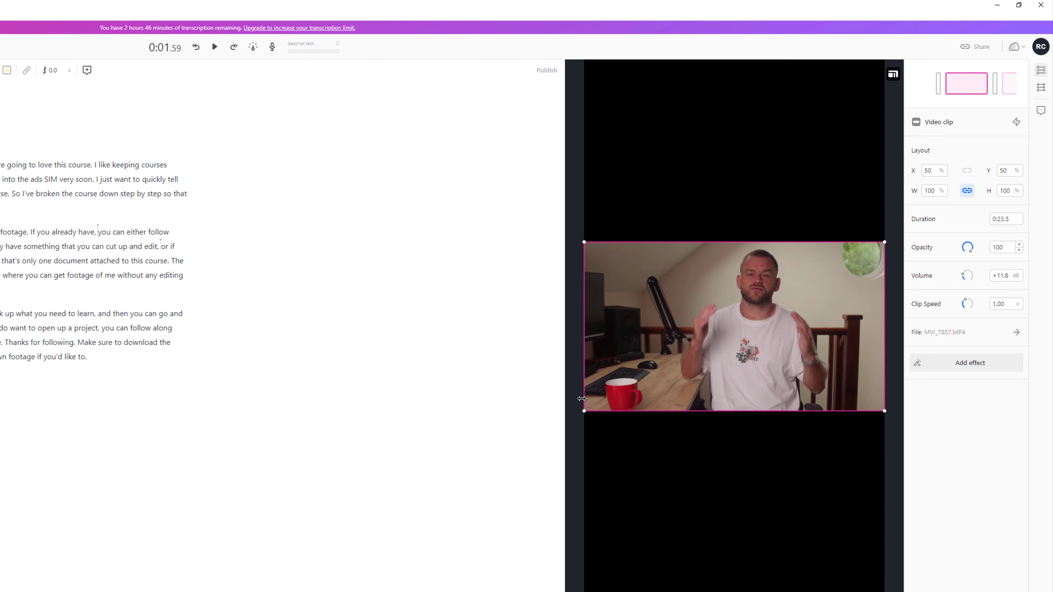
pyautogui.moveTo(584, 244); pyautogui.dragTo(409, 1)
pyautogui.hotkey('ctrl', 'z')
# Set the canvas orientation to Square (1:1) and enlarge the first video clip to fill the frame
pyautogui.click(892, 74)
pyautogui.click(933, 99)
pyautogui.click(910, 152)
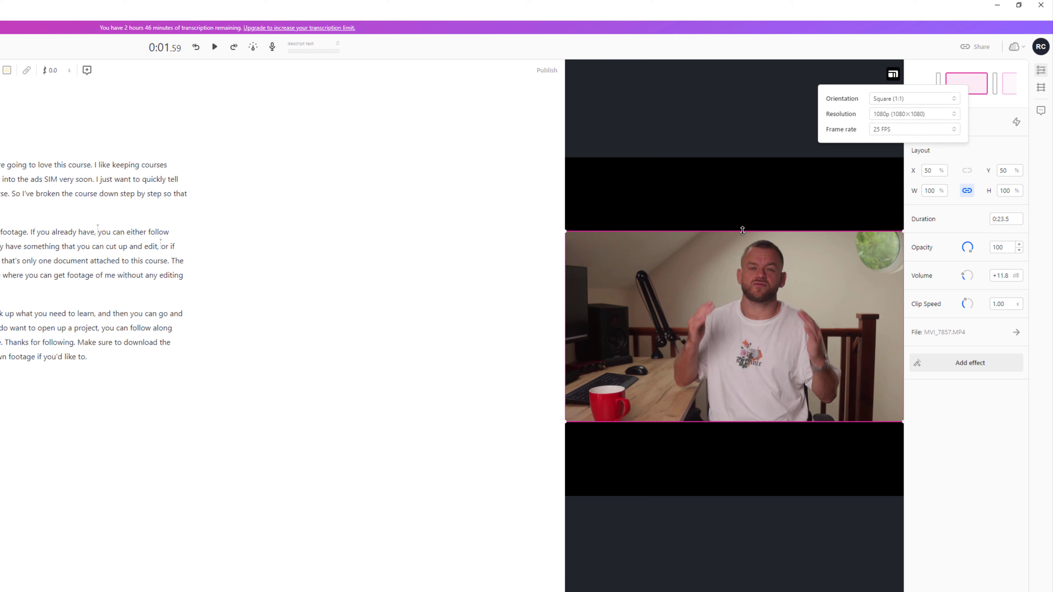
pyautogui.click(566, 232)
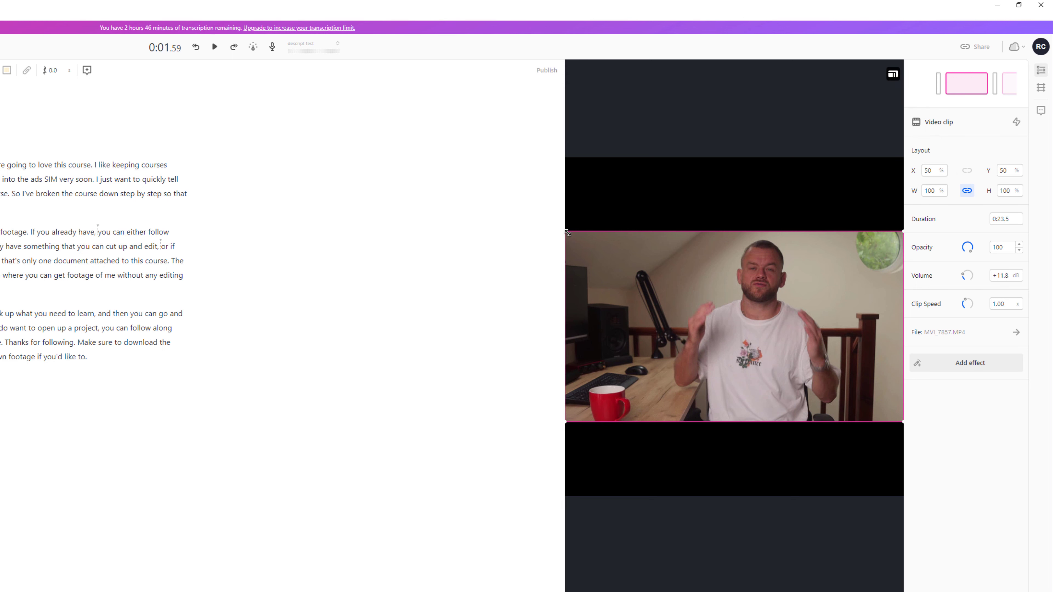
pyautogui.moveTo(568, 233); pyautogui.dragTo(439, 95)
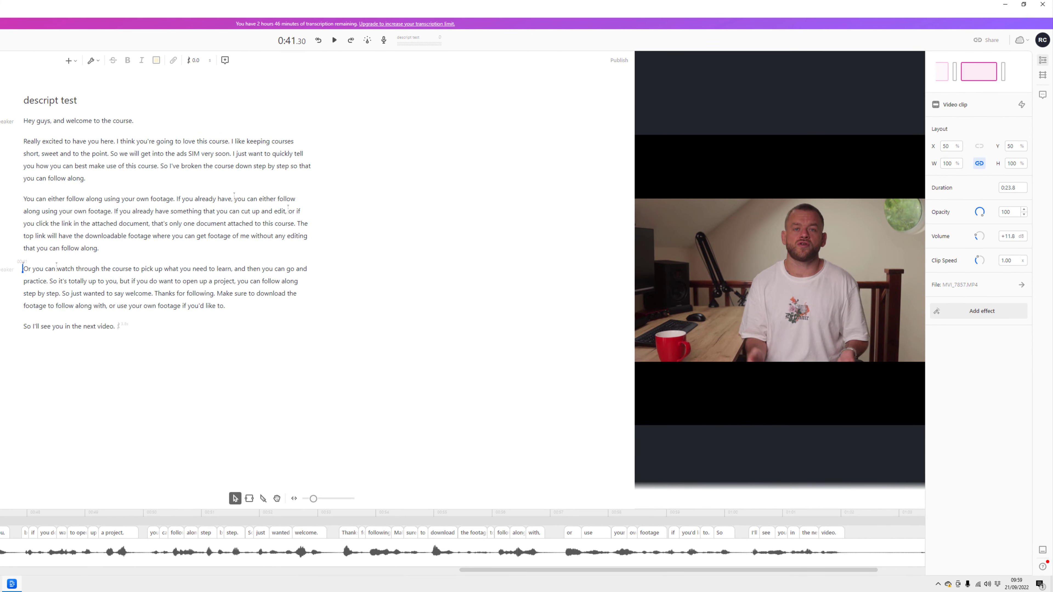
# Review the clip framing along the timeline and play the opening from the start to listen for leftover pauses
pyautogui.scroll(-5, 462, 543)
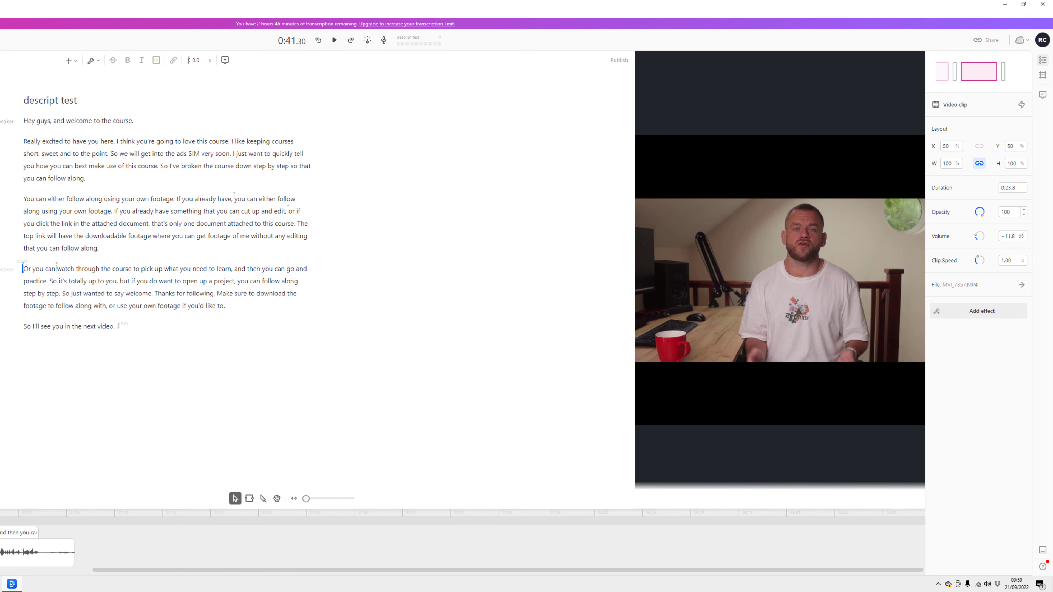
pyautogui.click(286, 235)
pyautogui.click(65, 199)
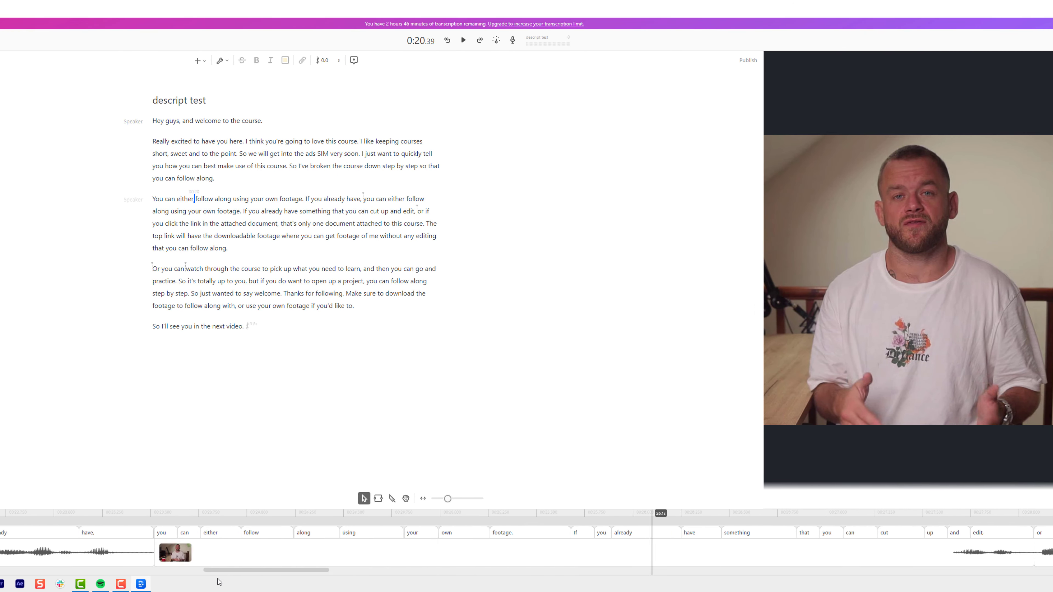
pyautogui.moveTo(70, 587); pyautogui.dragTo(0, 588)
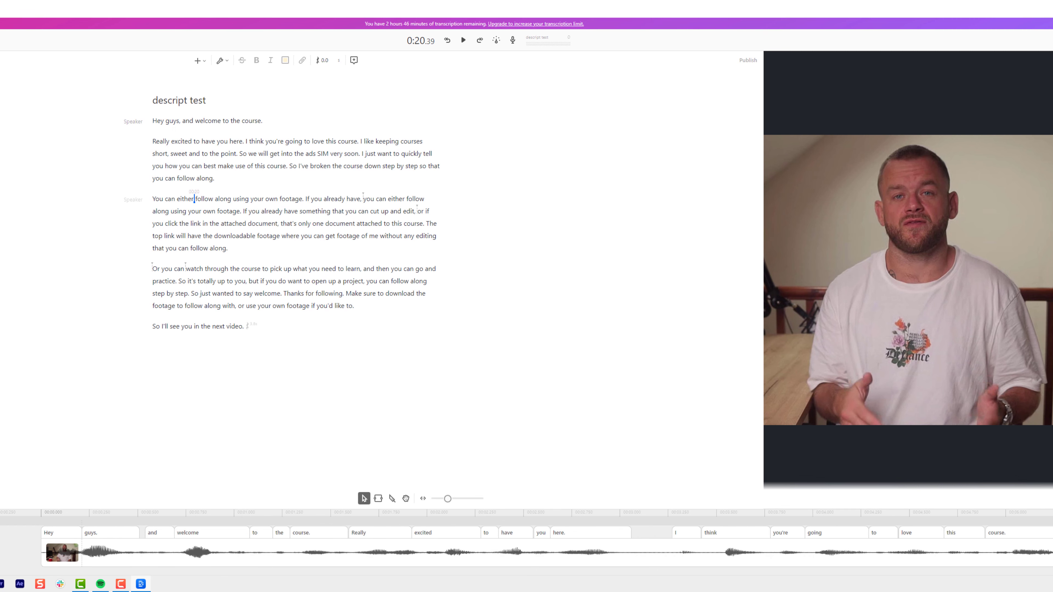
pyautogui.scroll(-2, 45, 541)
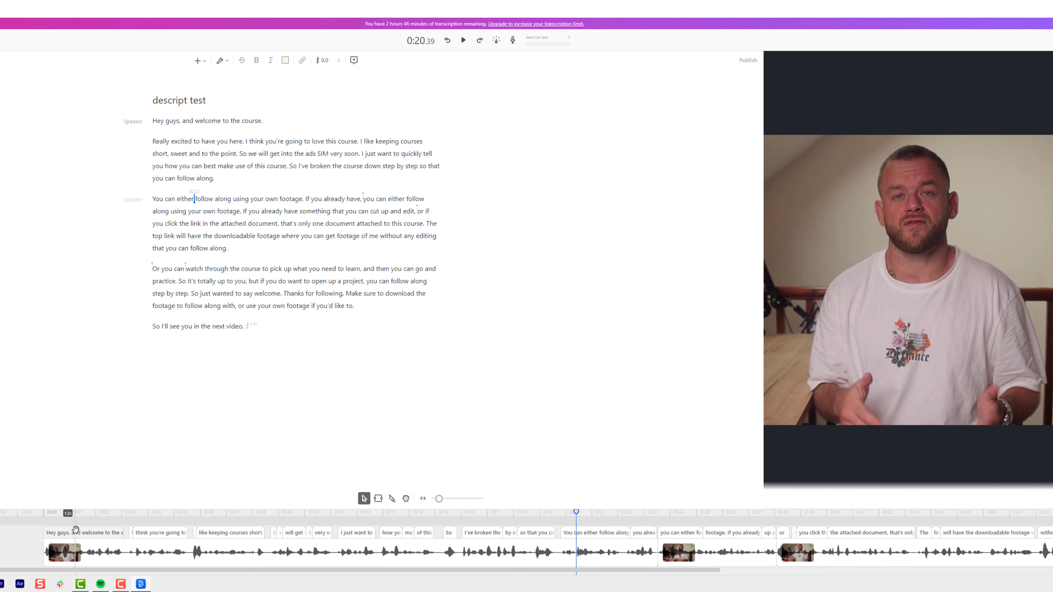
pyautogui.click(44, 514)
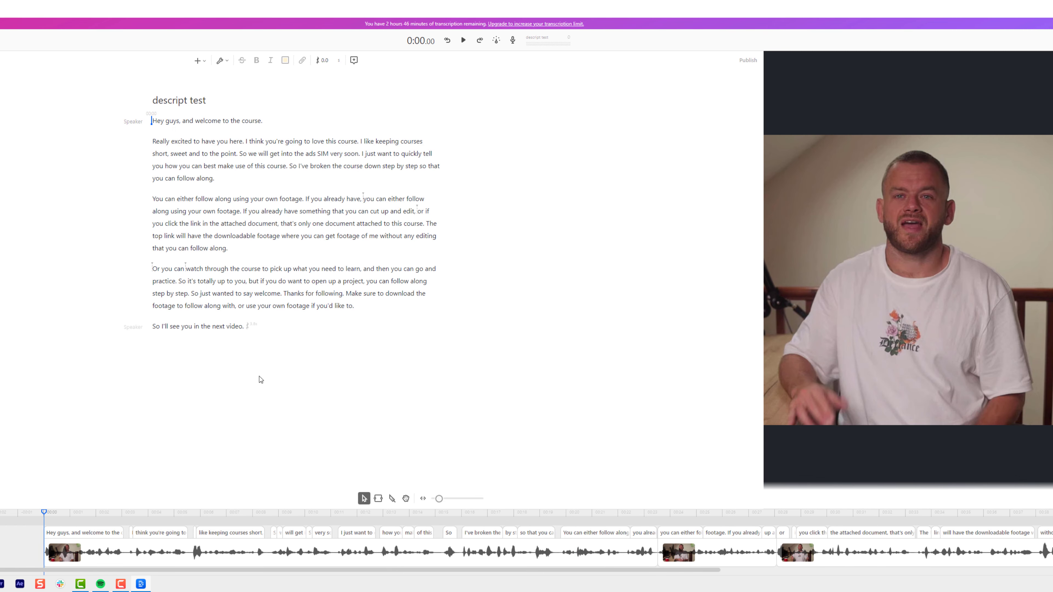
pyautogui.press('space')
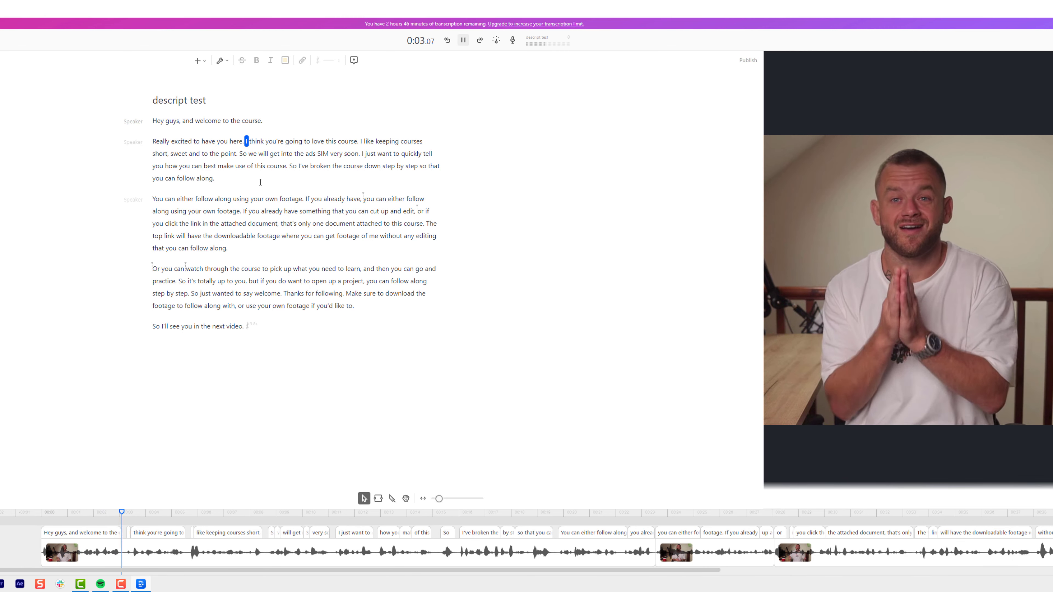
pyautogui.press('space')
# Shorten the pause before "I think you're going to love this course" and play back the join
pyautogui.moveTo(126, 532); pyautogui.dragTo(119, 533)
pyautogui.click(108, 512)
pyautogui.press('space')
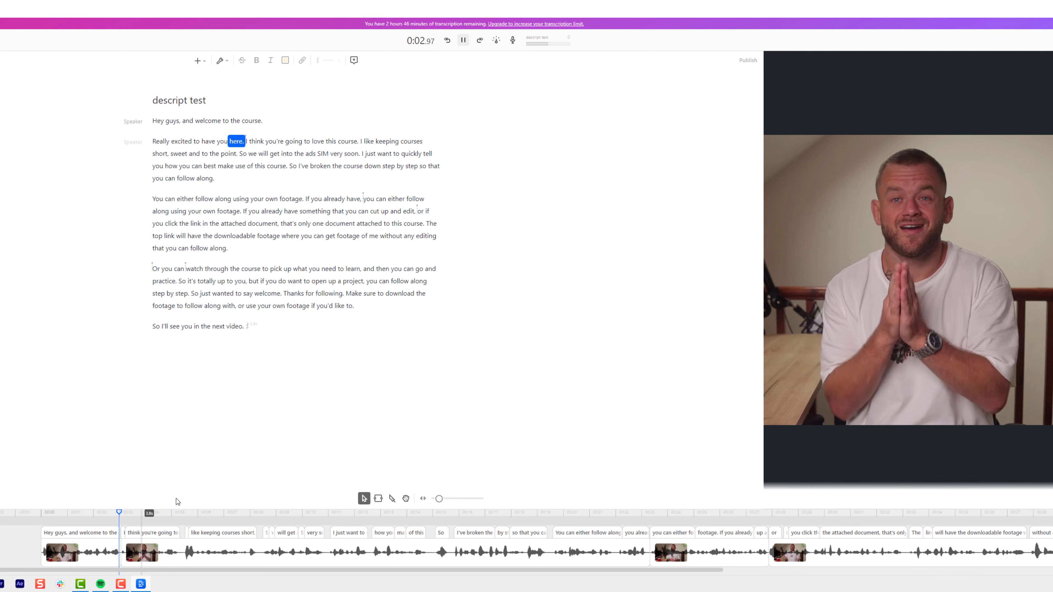
pyautogui.press('space')
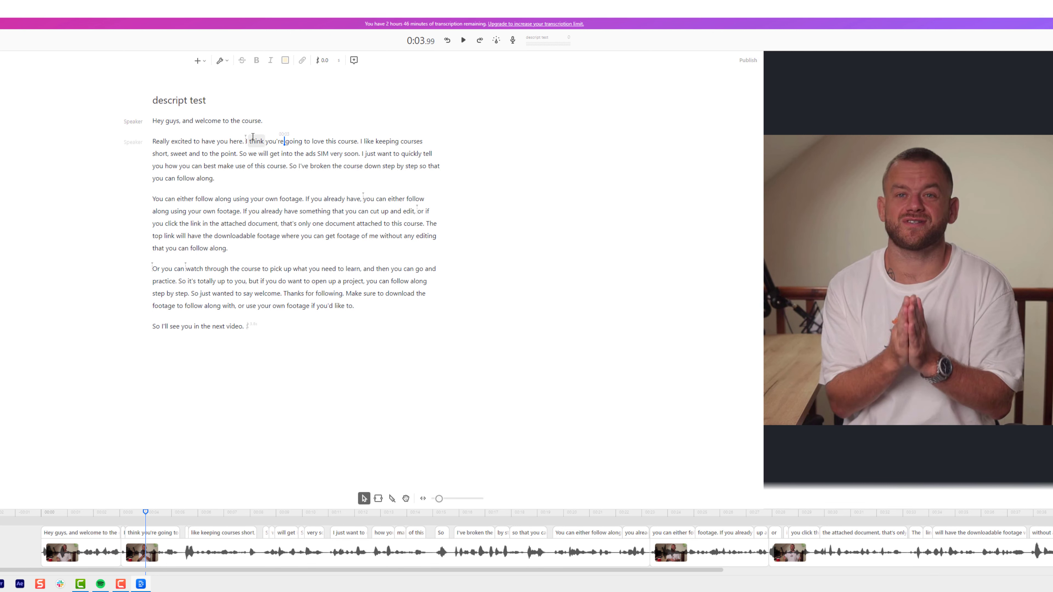
# Remove the full stop after "welcome to the course" and start a new transcript paragraph at "I think you're going to love this course"
pyautogui.click(245, 141)
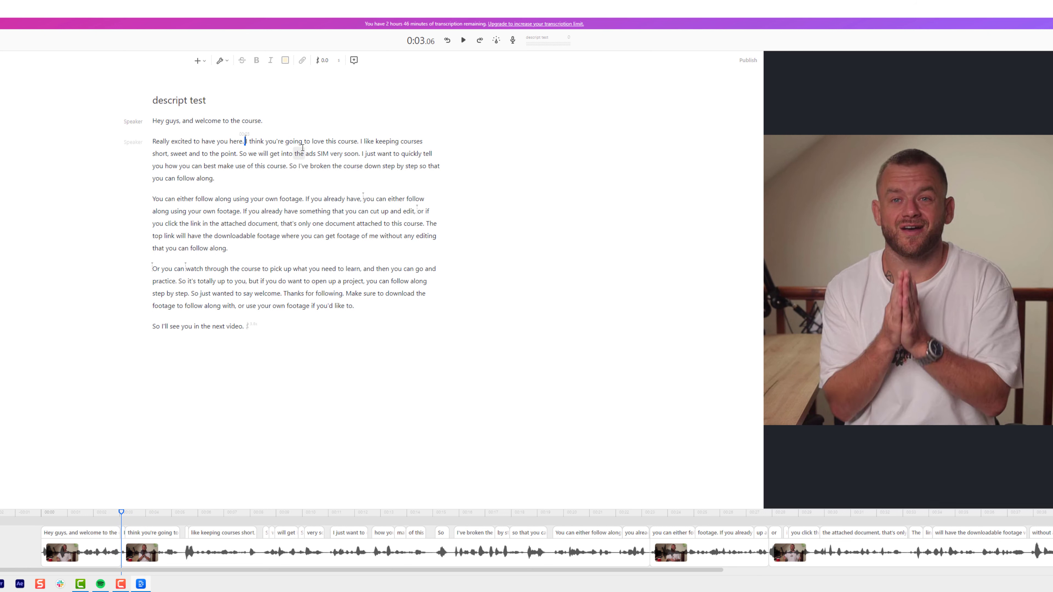
pyautogui.click(260, 120)
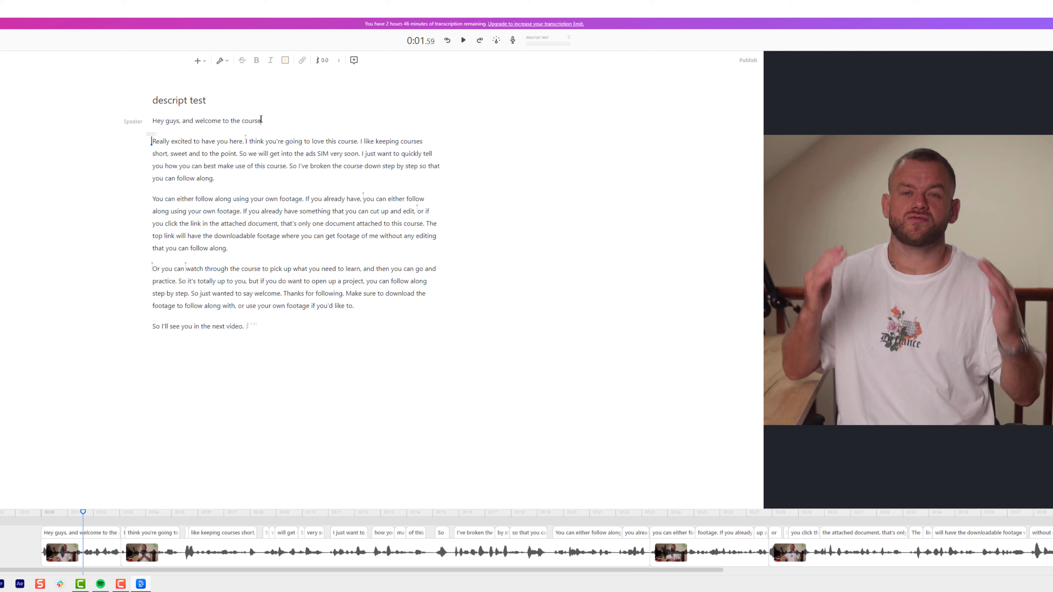
pyautogui.doubleClick(261, 120)
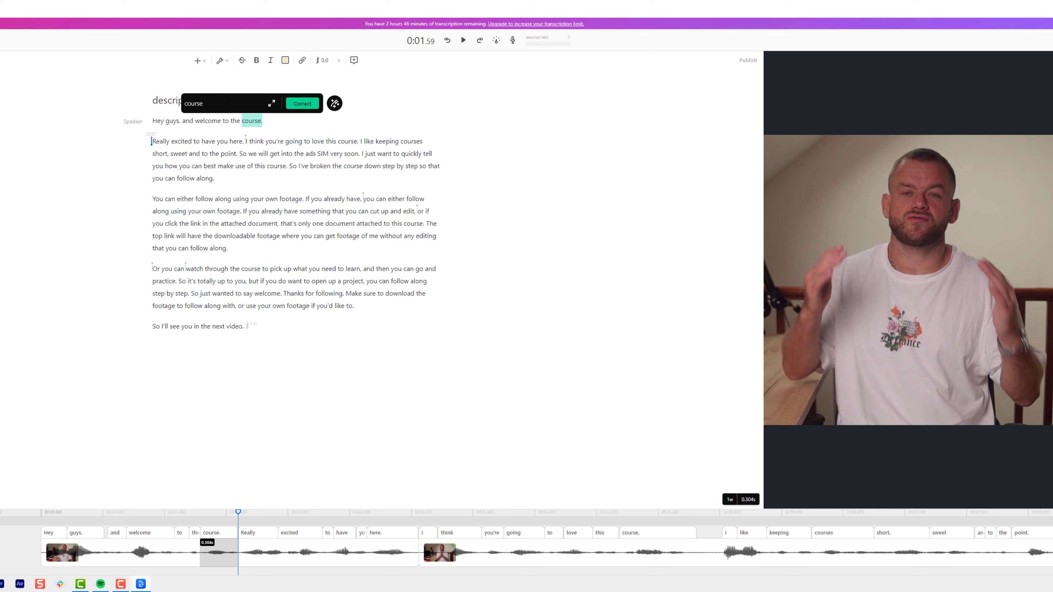
pyautogui.click(303, 104)
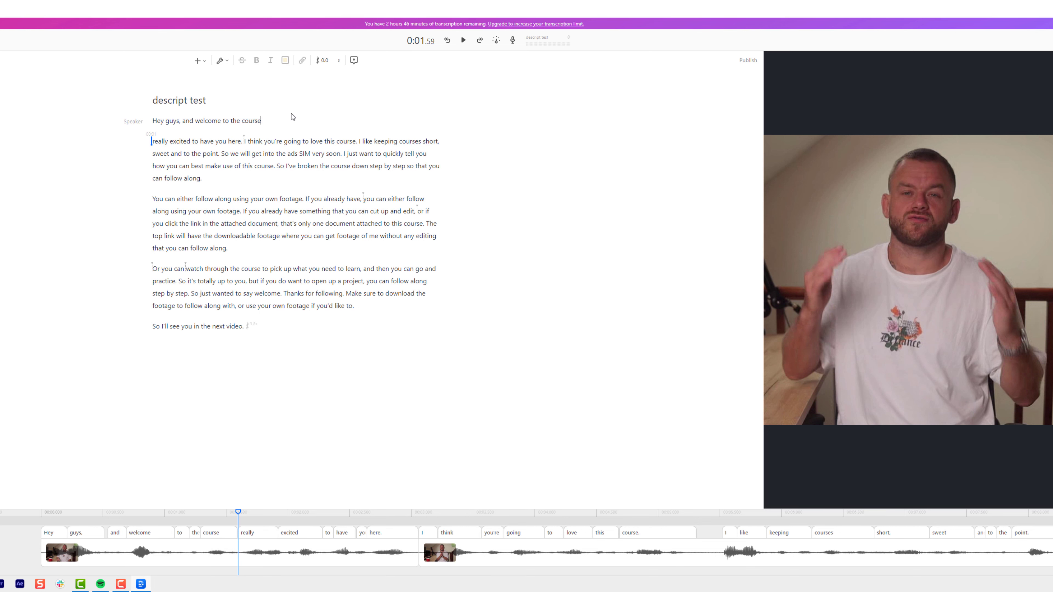
pyautogui.click(243, 140)
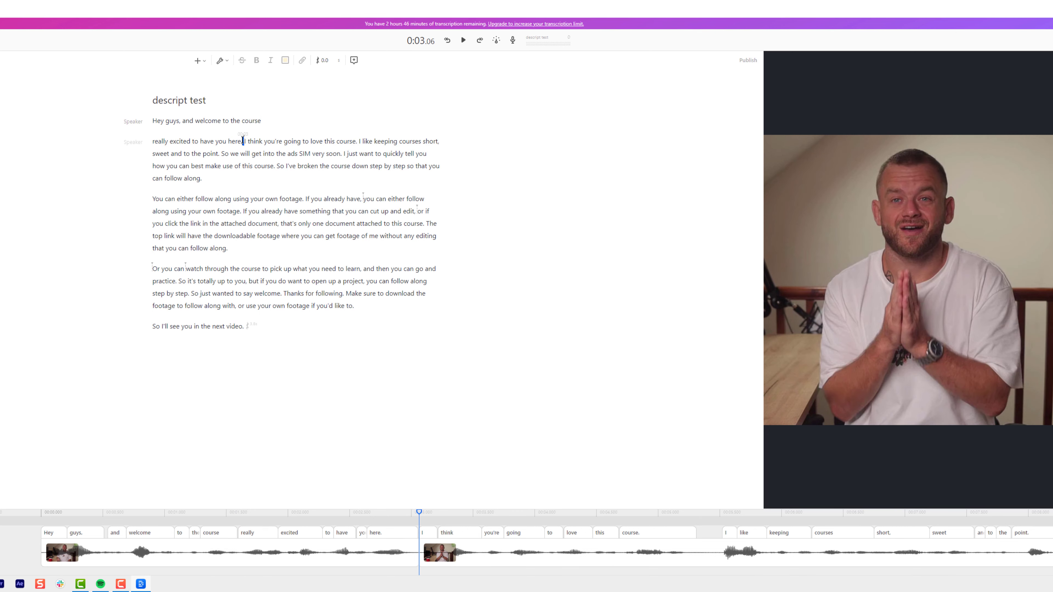
pyautogui.press('Return')
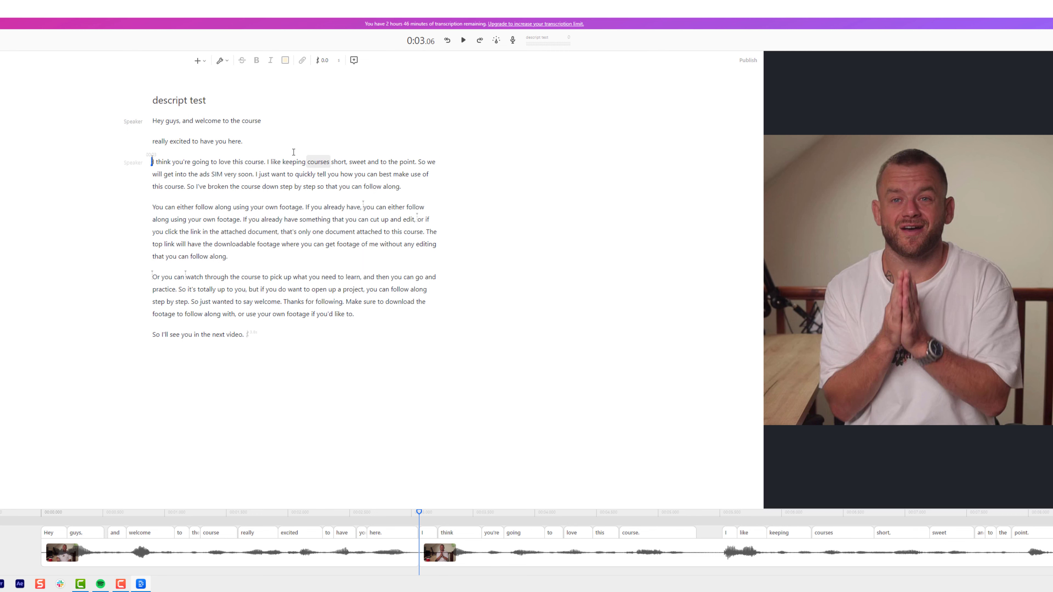
# Start new transcript paragraphs at "I like keeping courses short" and at "So we will get into the ads"
pyautogui.click(267, 162)
pyautogui.press('Return')
pyautogui.click(302, 177)
pyautogui.press('Return')
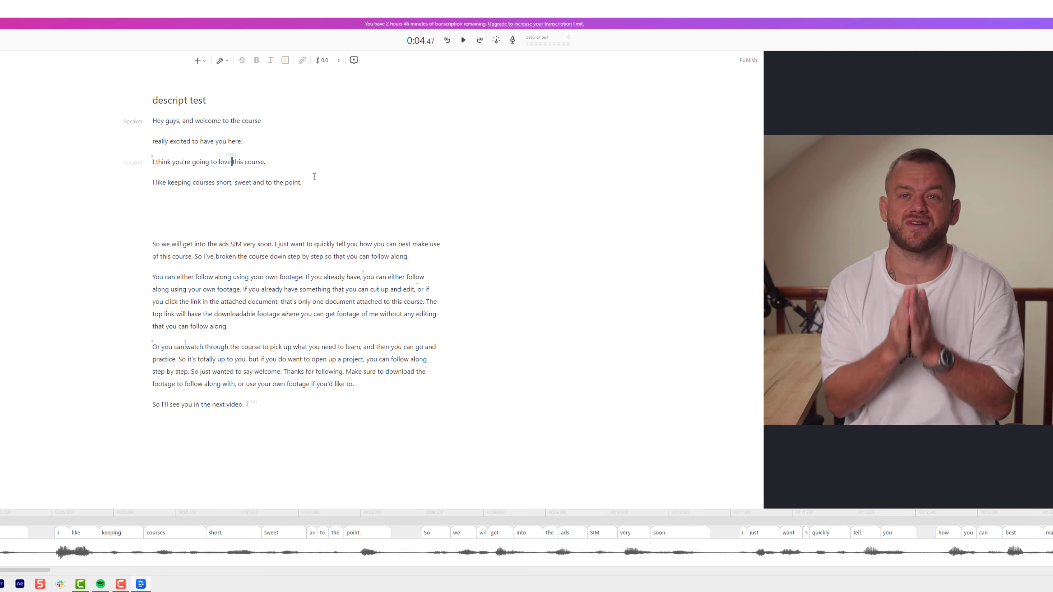
# Insert Fancy Captions over the first four transcript lines, from "Hey guys" to "sweet and to the point"
pyautogui.moveTo(304, 182); pyautogui.dragTo(152, 121)
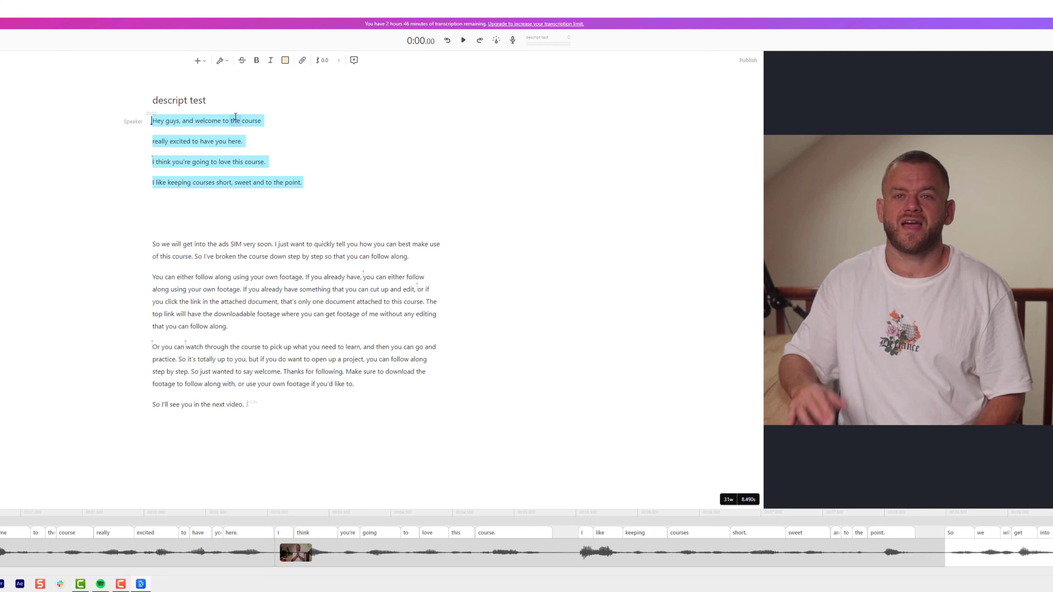
pyautogui.hotkey('ctrl', 'k')
pyautogui.click(499, 256)
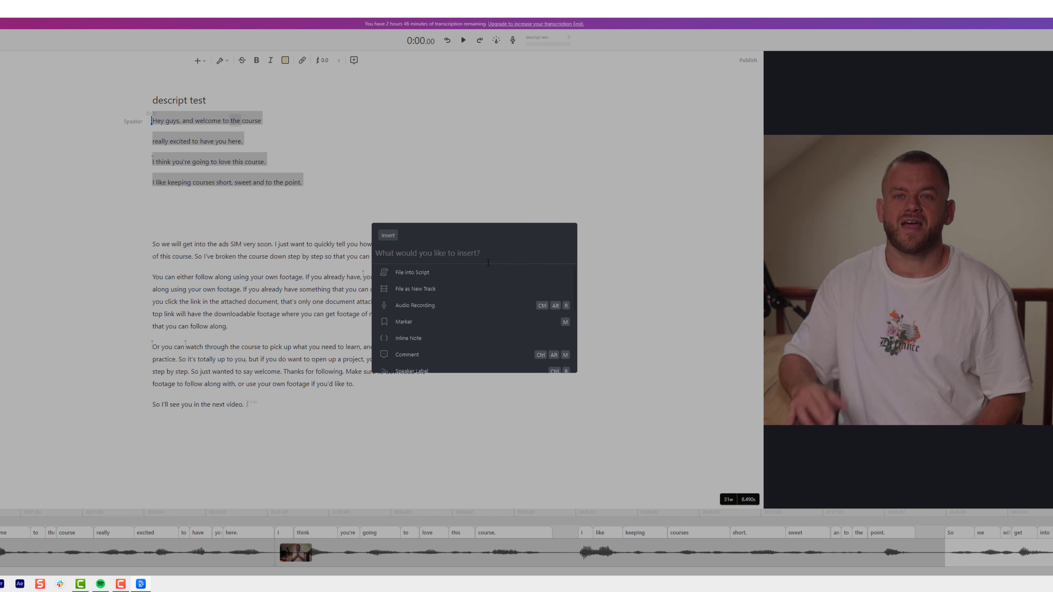
pyautogui.scroll(-5, 447, 300)
pyautogui.scroll(2, 431, 351)
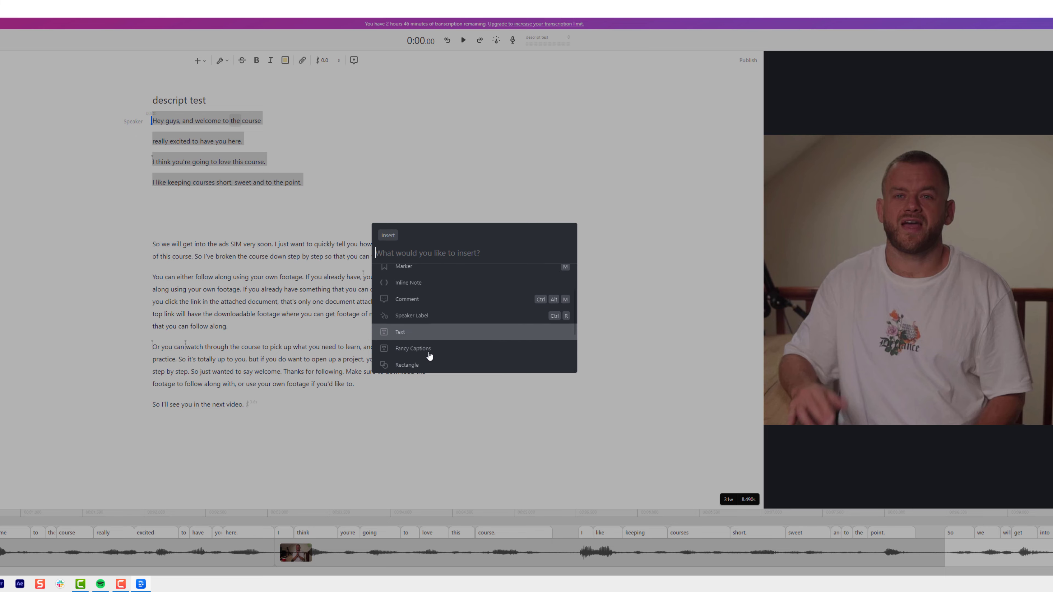
pyautogui.click(429, 352)
# Play back the captioned opening lines and check how the caption text follows each transcript paragraph
pyautogui.press('space')
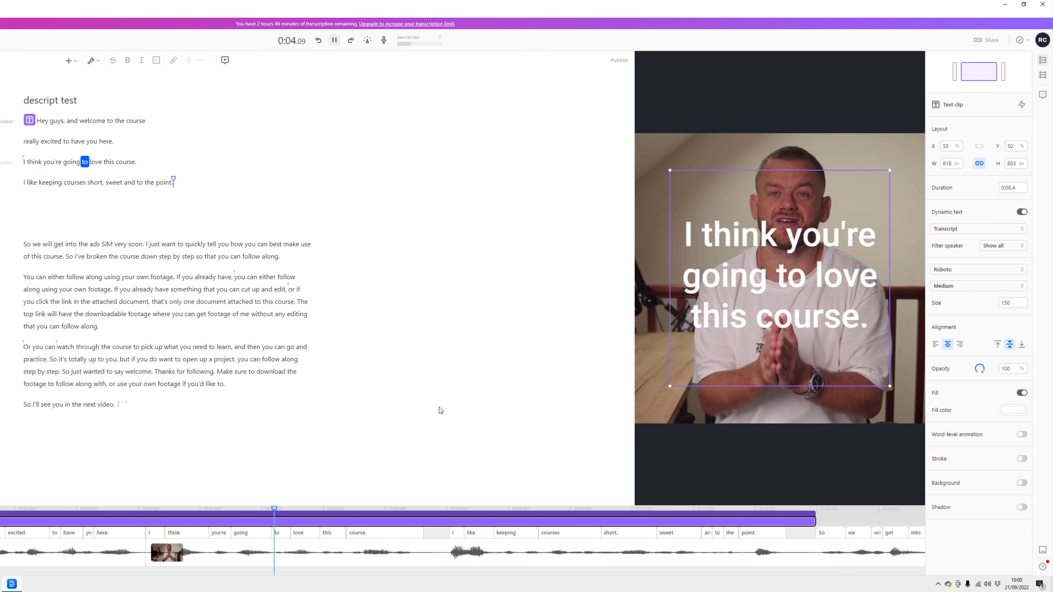
pyautogui.press('space')
pyautogui.press('space')
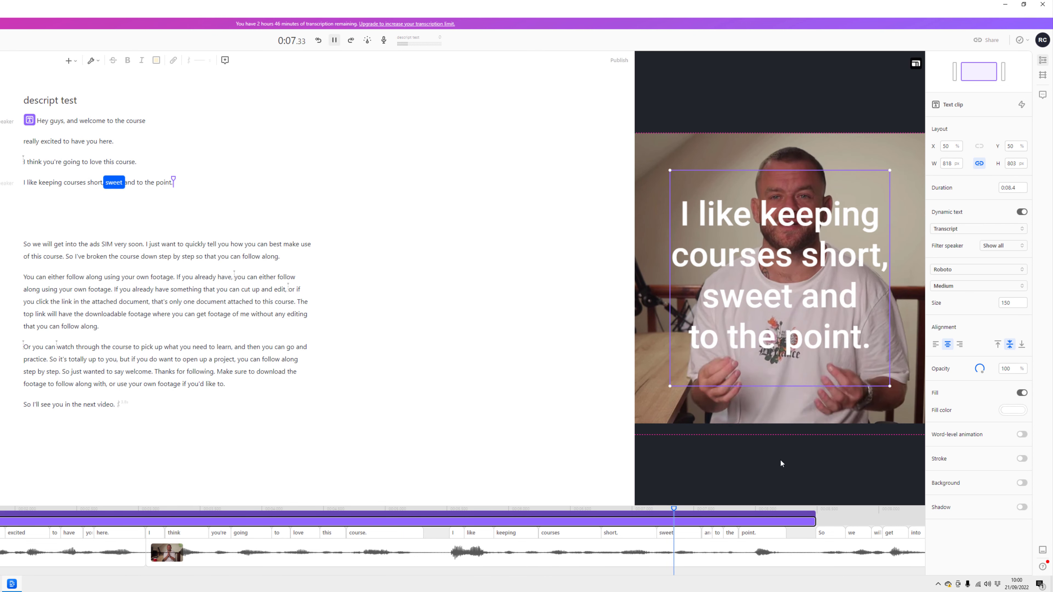
pyautogui.press('space')
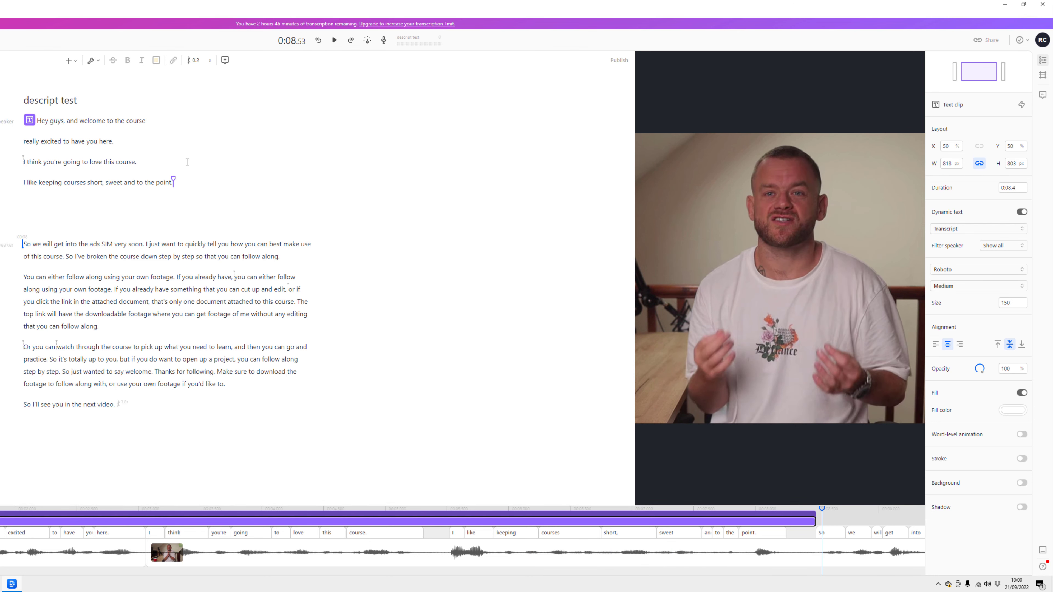
pyautogui.click(160, 177)
pyautogui.moveTo(184, 183); pyautogui.dragTo(37, 120)
pyautogui.click(115, 143)
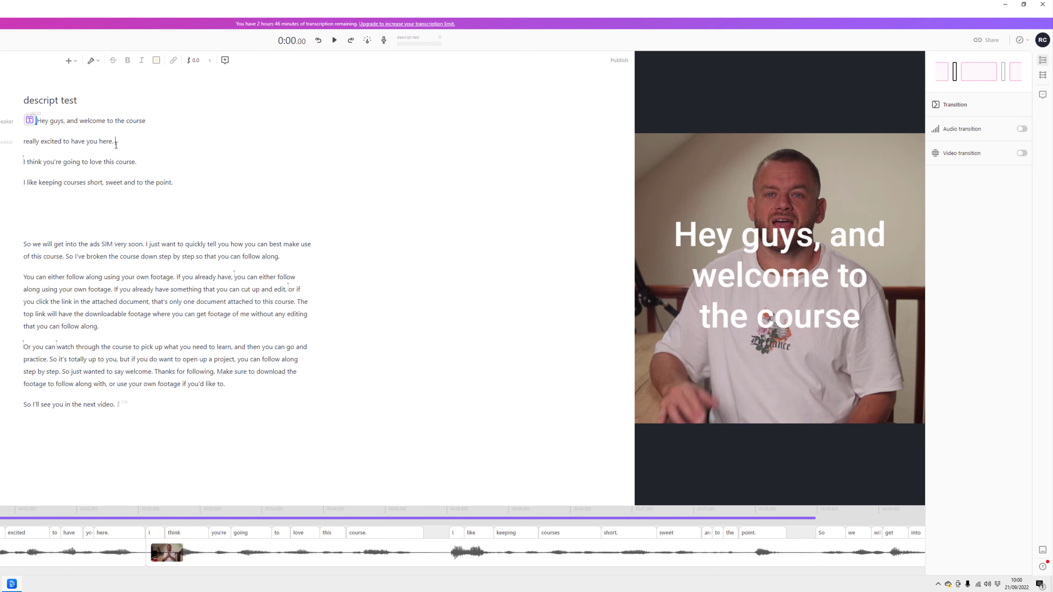
pyautogui.click(743, 240)
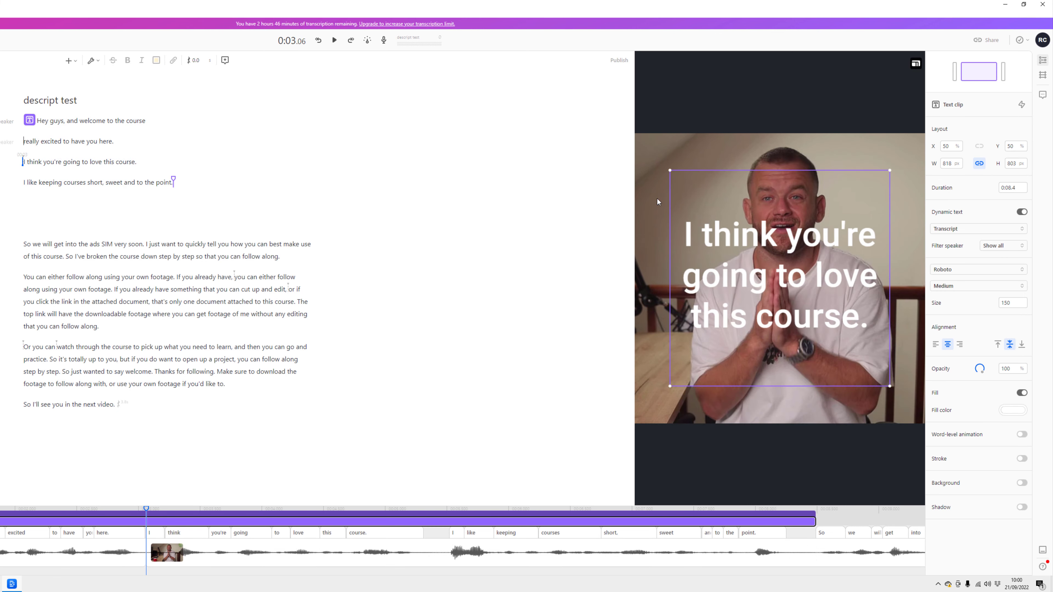
# Trim the end of the caption clip to the end of the word "point." for a duration of 0:08.2
pyautogui.click(297, 522)
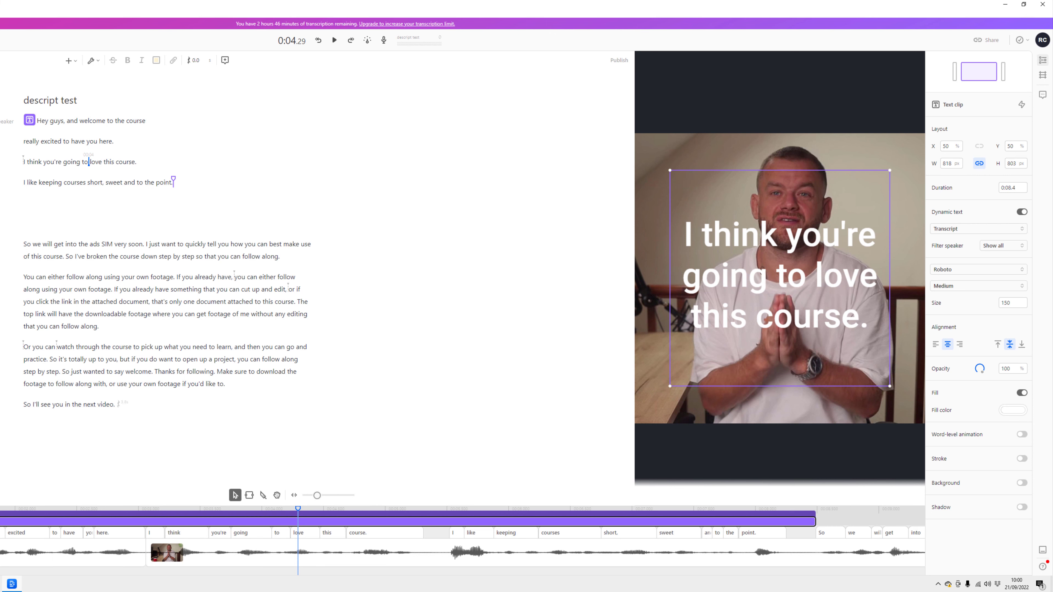
pyautogui.moveTo(57, 506); pyautogui.dragTo(58, 481)
pyautogui.click(387, 504)
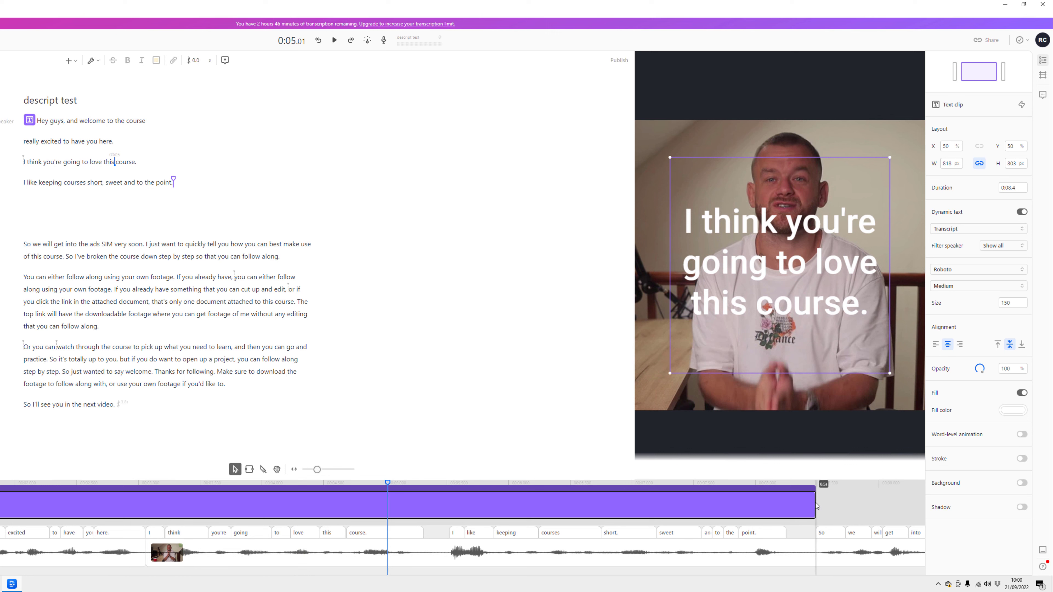
pyautogui.moveTo(814, 501); pyautogui.dragTo(750, 484)
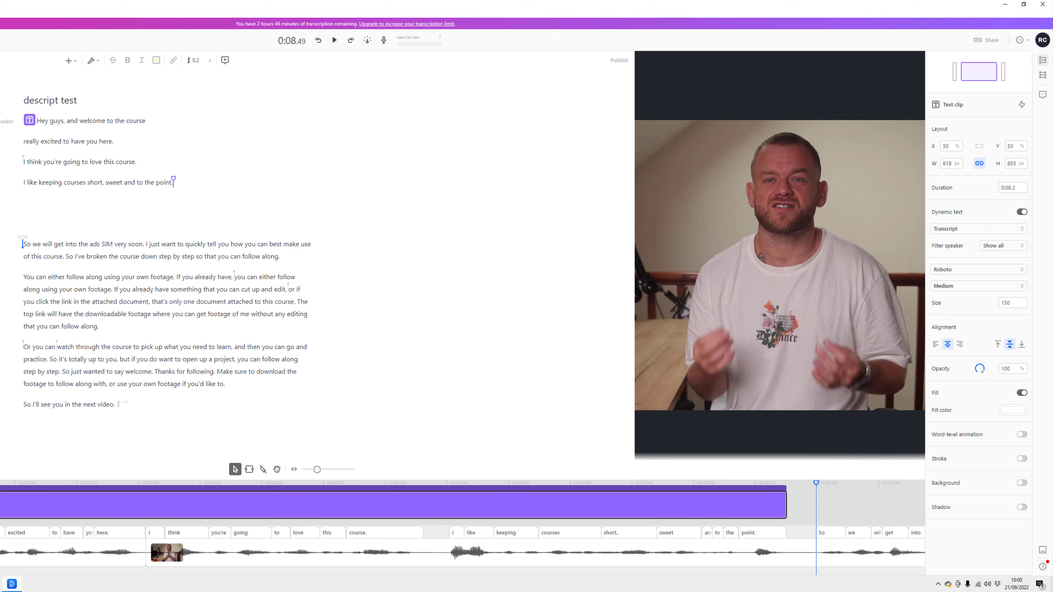
# Resize the caption box to about 990 × 297 px, place it near the frame's lower edge at about Y 86.3%, and check other lines
pyautogui.click(36, 121)
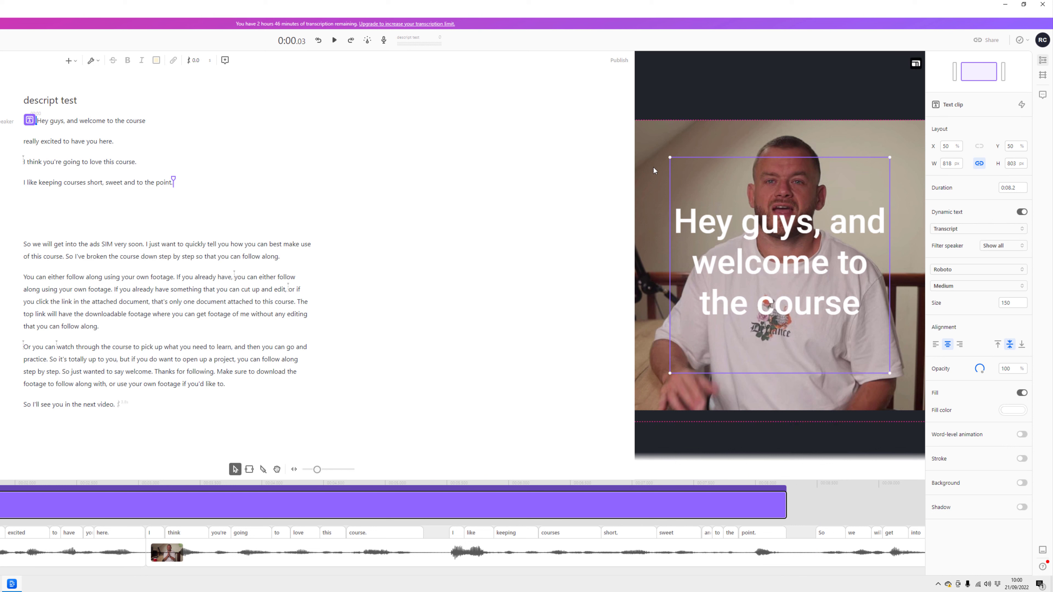
pyautogui.moveTo(670, 157); pyautogui.dragTo(628, 302)
pyautogui.moveTo(775, 337); pyautogui.dragTo(797, 356)
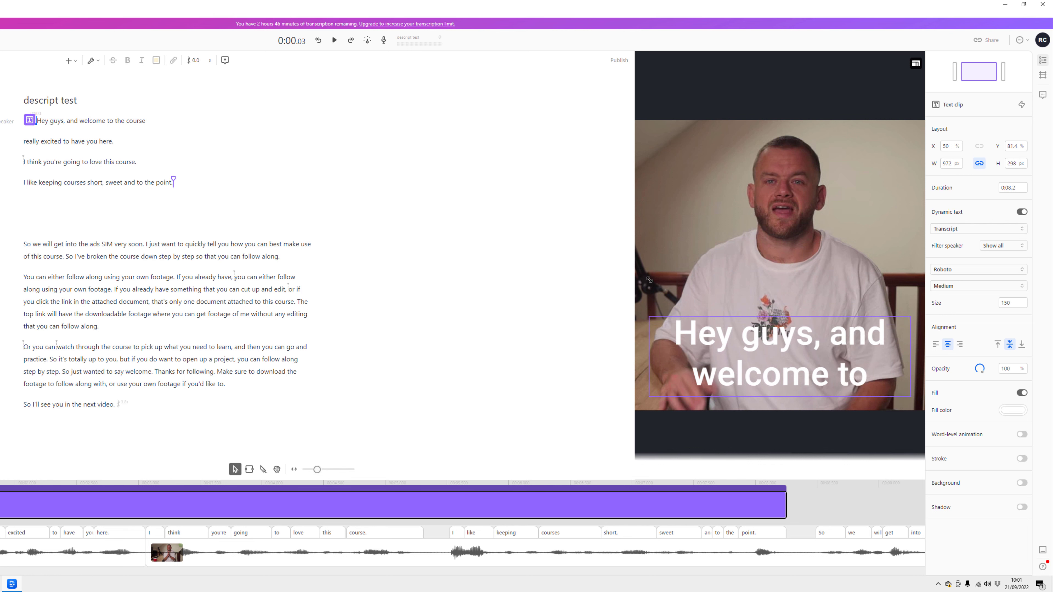
pyautogui.moveTo(649, 324)
pyautogui.mouseDown()
pyautogui.moveTo(711, 233)
pyautogui.moveTo(652, 338)
pyautogui.moveTo(643, 317)
pyautogui.mouseUp()
pyautogui.moveTo(784, 381)
pyautogui.mouseDown()
pyautogui.moveTo(775, 378)
pyautogui.moveTo(791, 385)
pyautogui.moveTo(788, 398)
pyautogui.mouseUp()
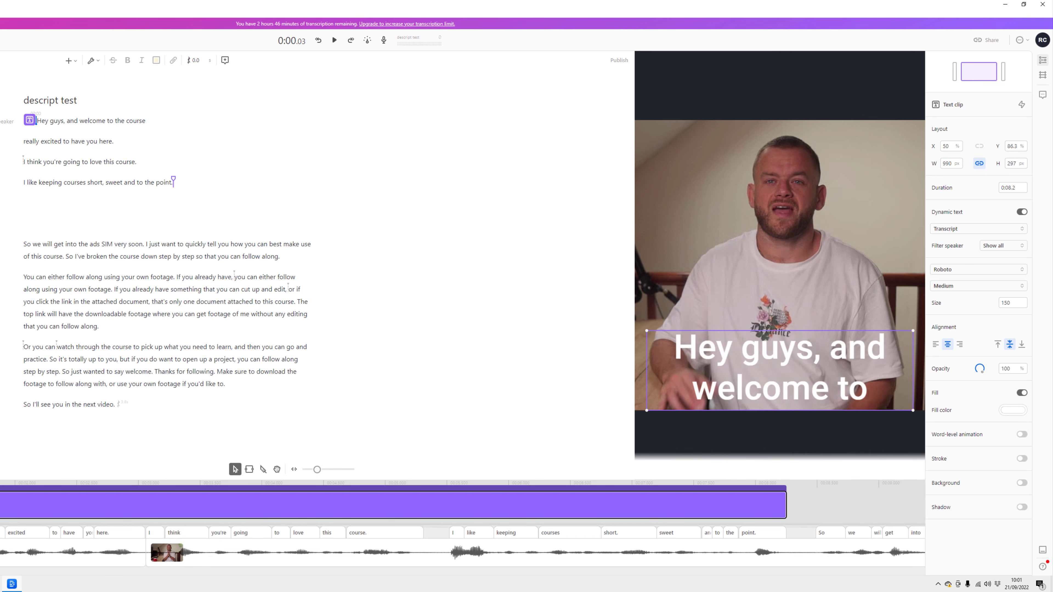
pyautogui.moveTo(173, 182); pyautogui.dragTo(31, 120)
pyautogui.click(259, 501)
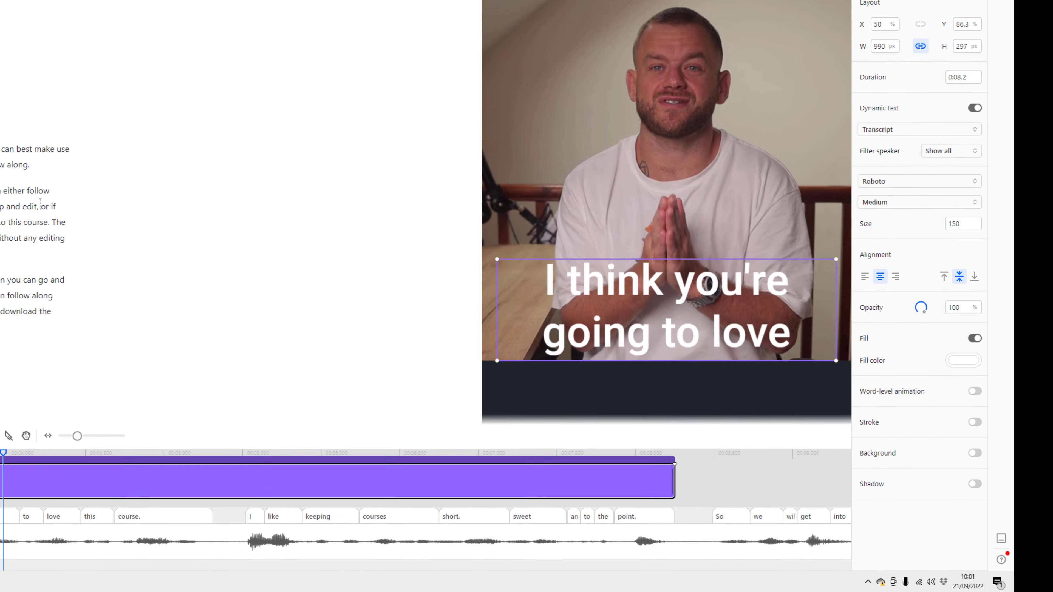
# Keep the caption text's fill on and enable word-level animation for the captions
pyautogui.click(963, 330)
pyautogui.click(964, 329)
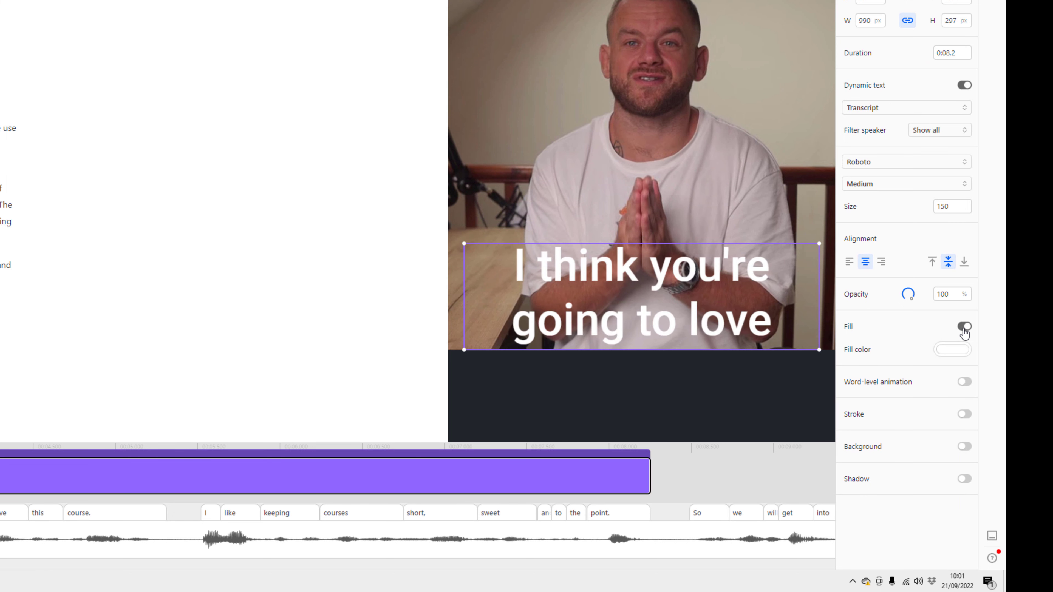
pyautogui.click(964, 383)
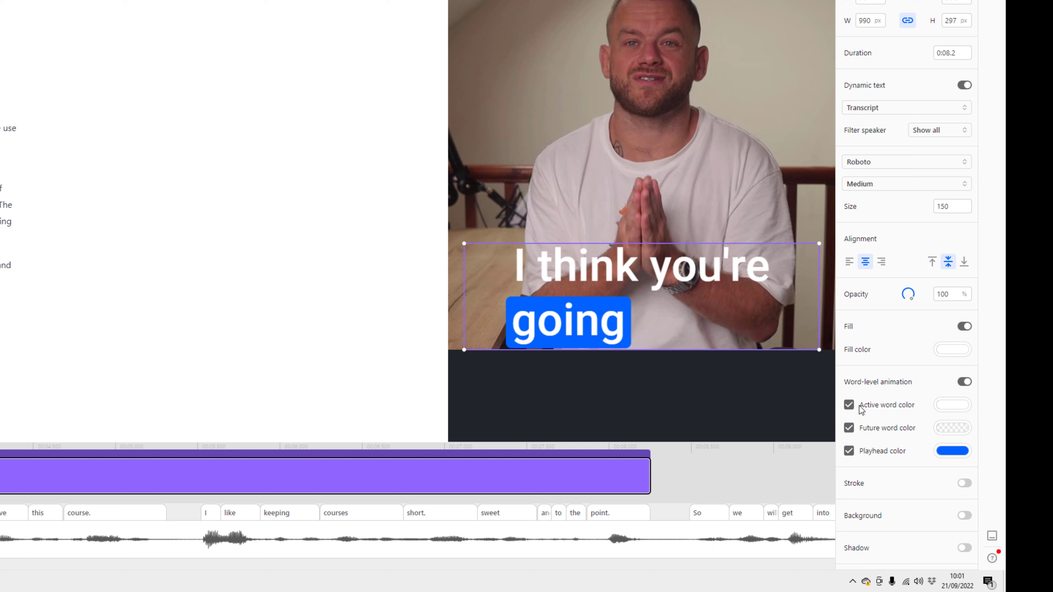
# Turn the active word, future word and playhead colours off and back on to compare their effect on the captions
pyautogui.click(849, 405)
pyautogui.click(850, 427)
pyautogui.click(850, 451)
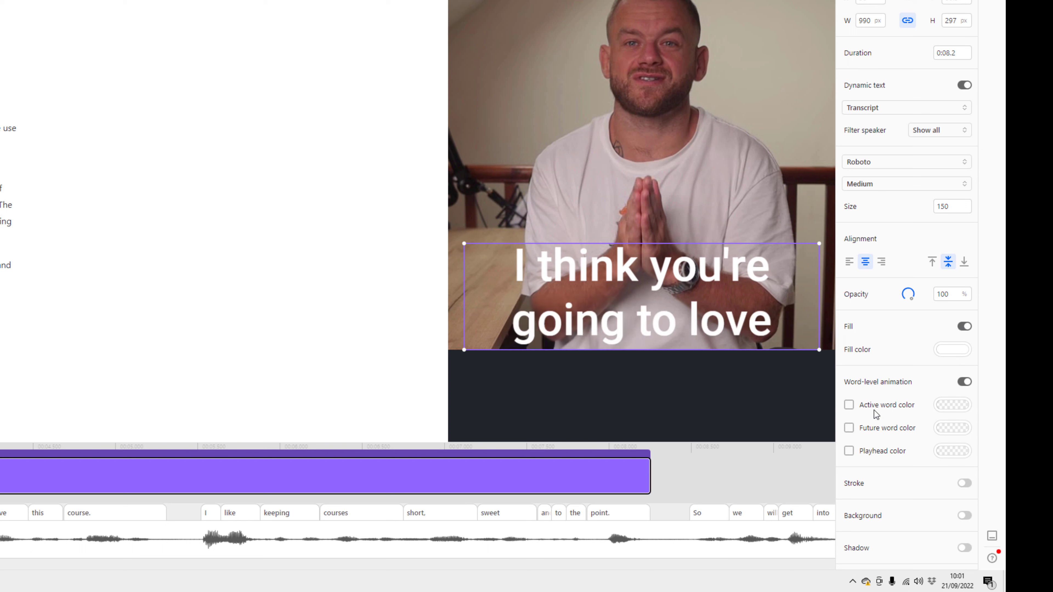
pyautogui.click(849, 406)
pyautogui.click(848, 428)
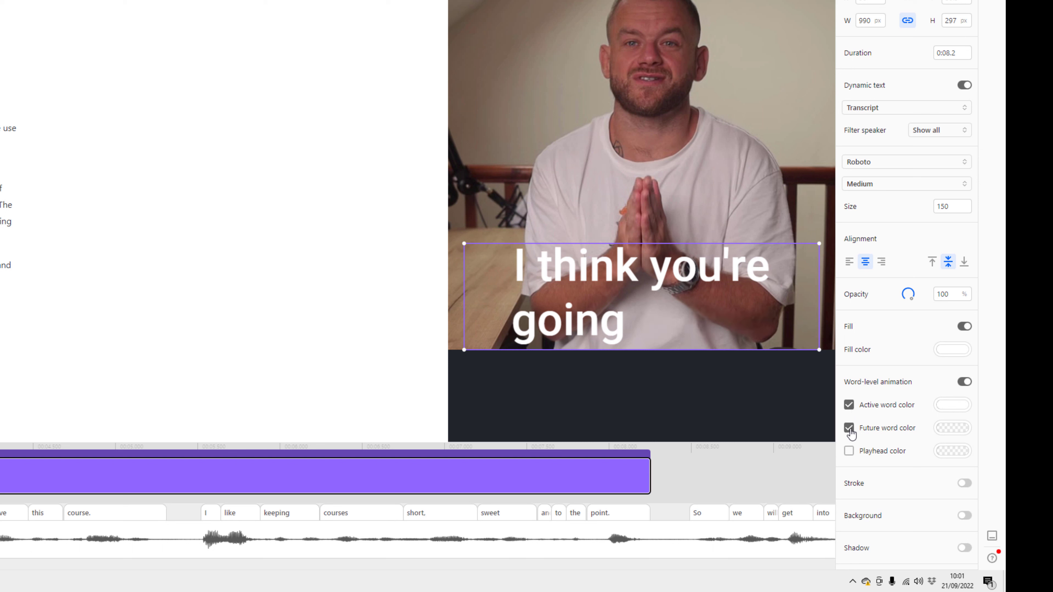
pyautogui.click(947, 428)
pyautogui.click(947, 428)
pyautogui.click(849, 452)
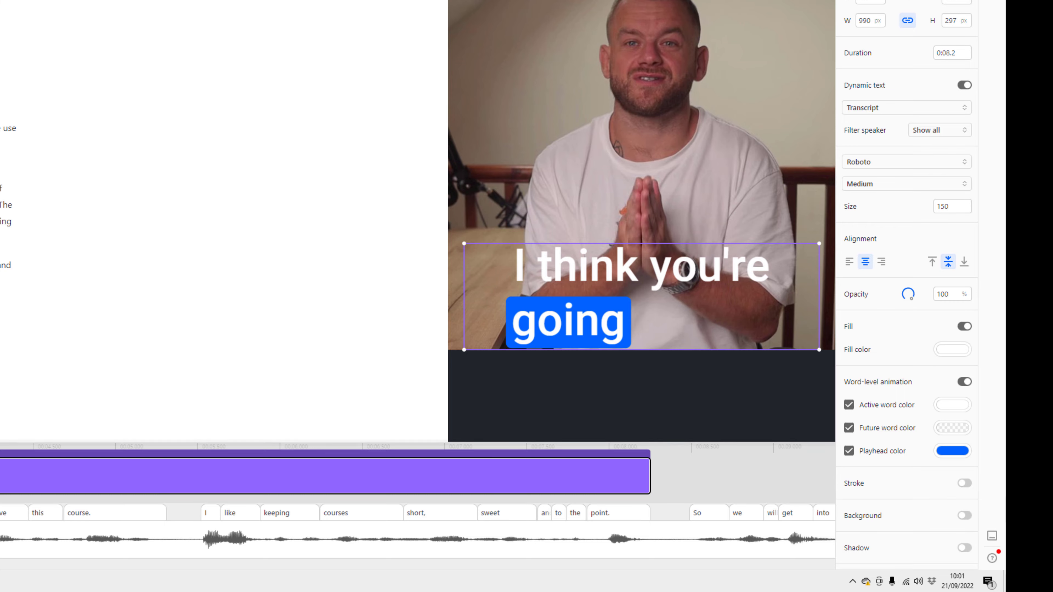
# Play the animated captions from the start of the video and inspect the end of the caption clip
pyautogui.click(1, 447)
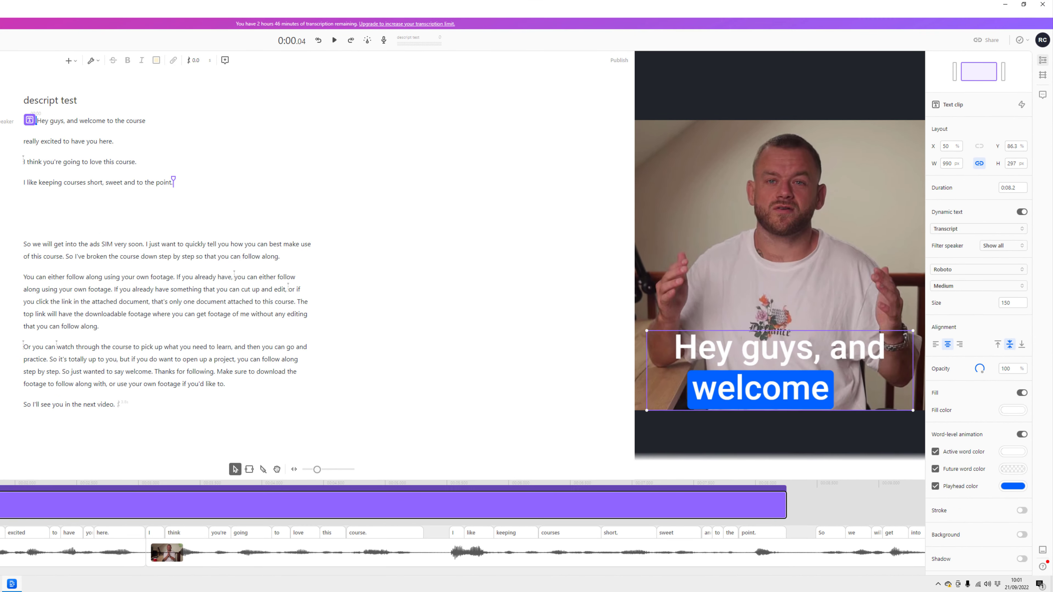
pyautogui.press('space')
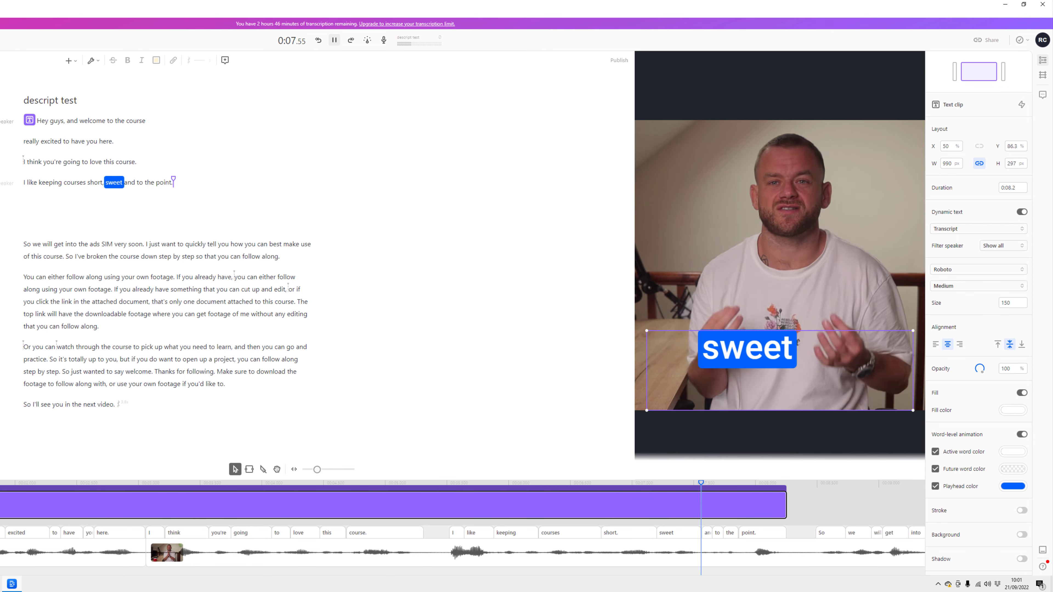
pyautogui.press('space')
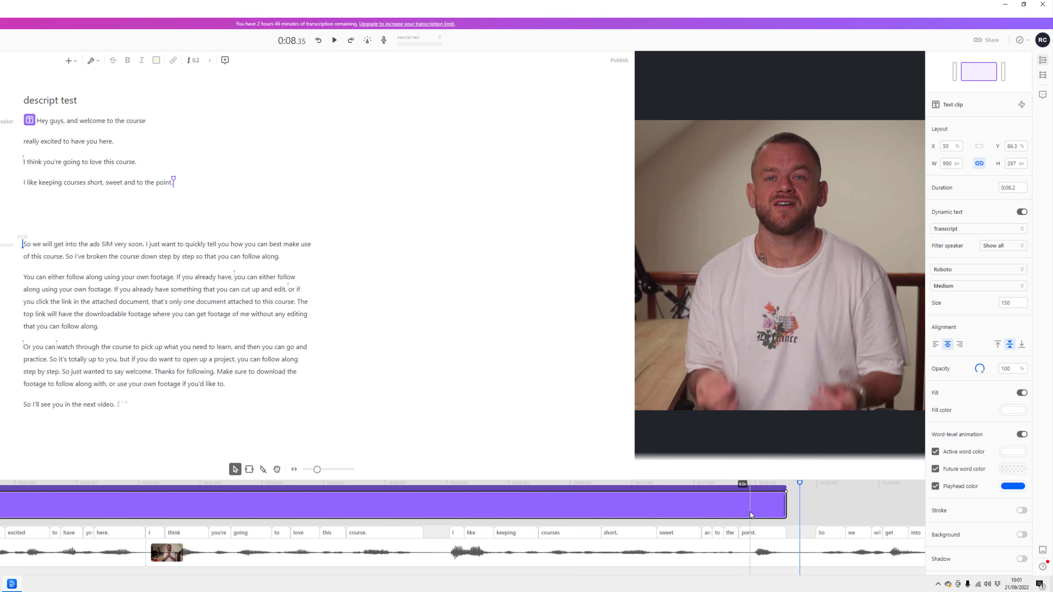
pyautogui.moveTo(802, 480); pyautogui.dragTo(790, 439)
pyautogui.click(780, 443)
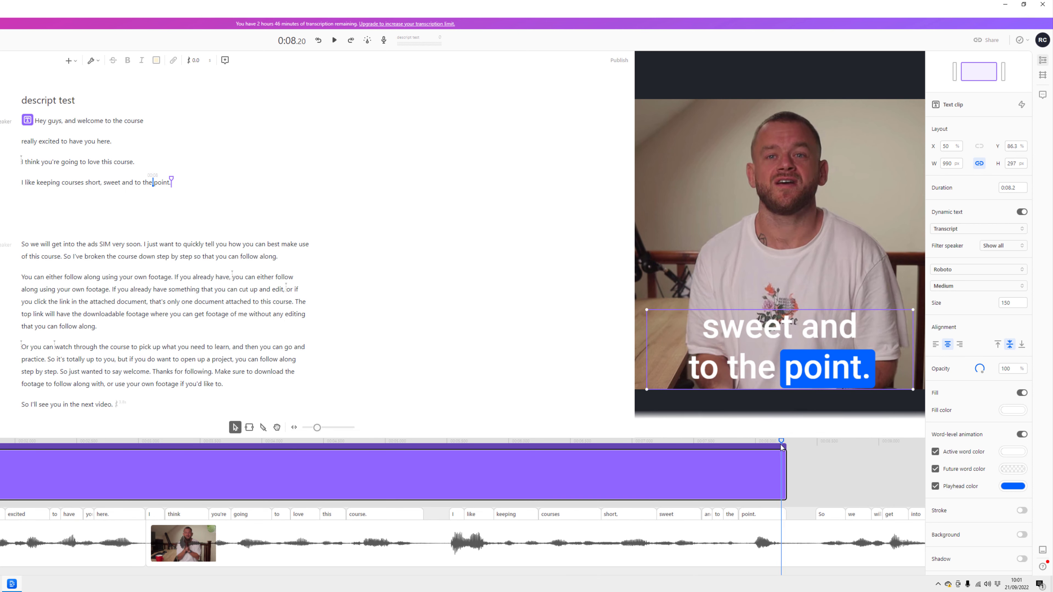
pyautogui.click(809, 477)
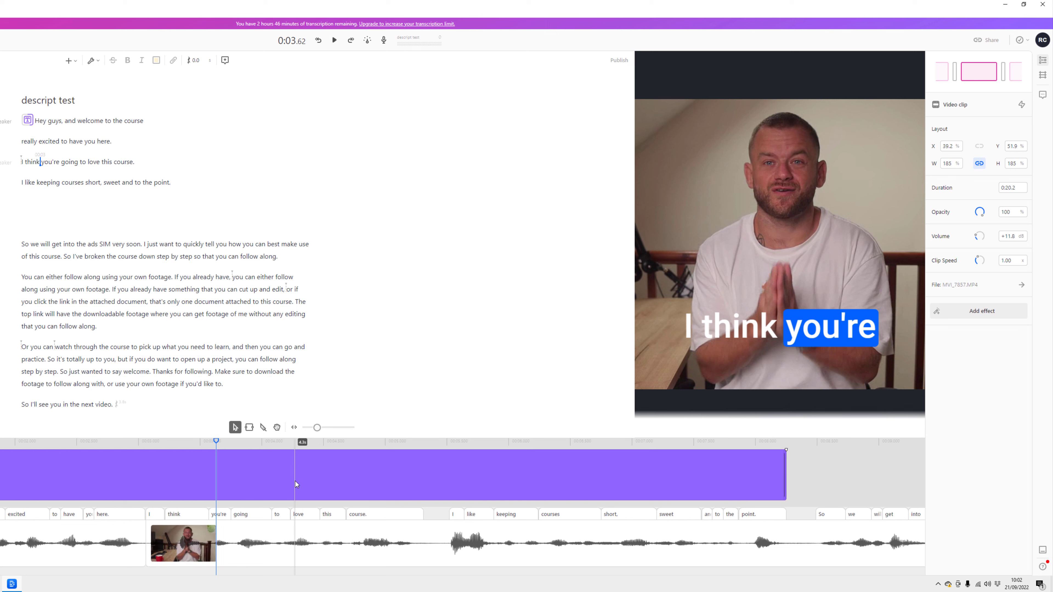
# Split the video clip just after "love this course." and delete the pause before "I like keeping"
pyautogui.press('b')
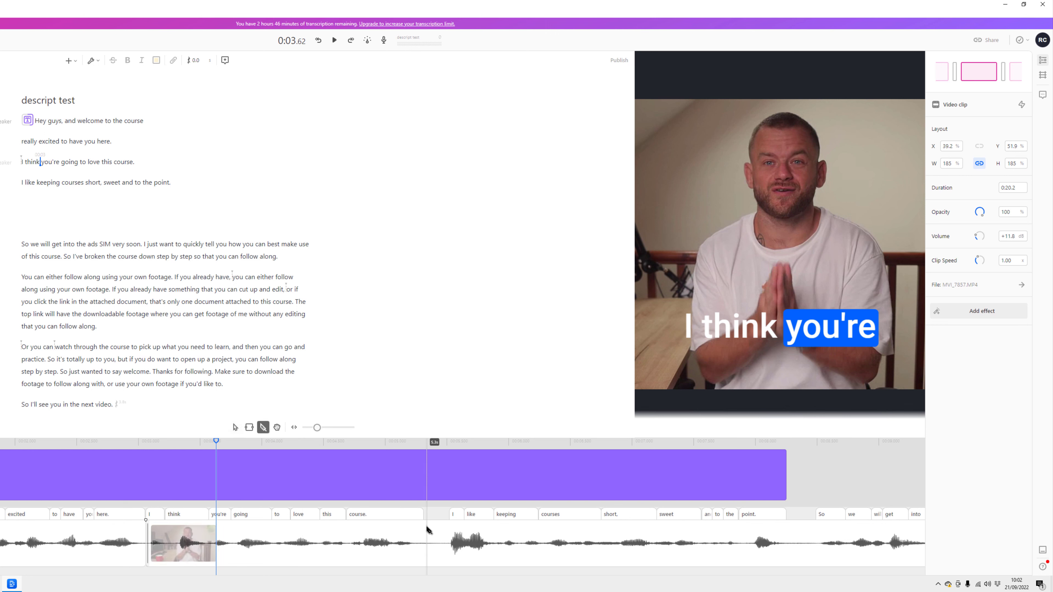
pyautogui.click(429, 529)
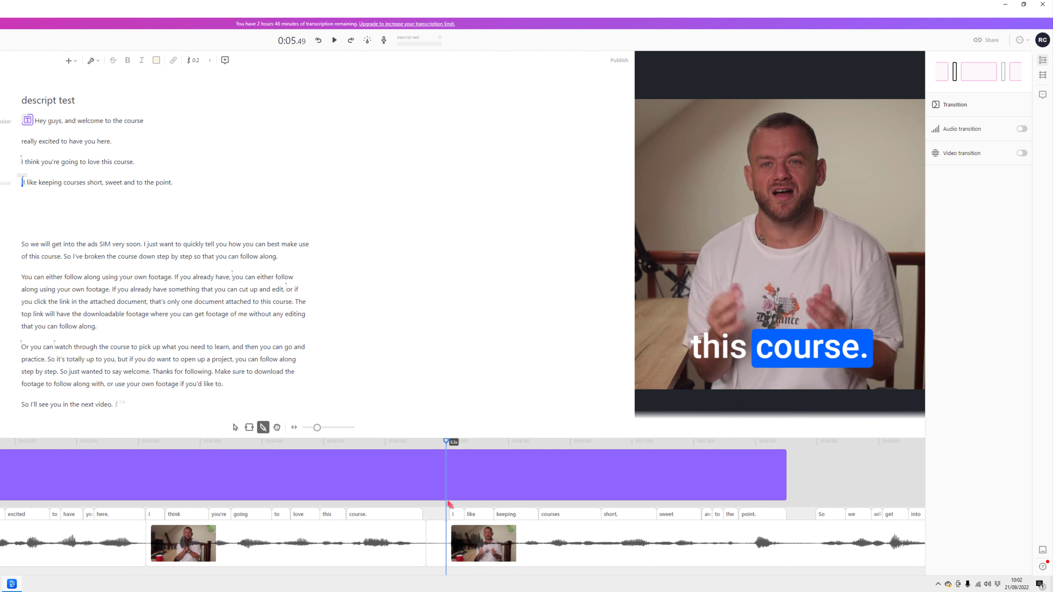
pyautogui.press('v')
pyautogui.click(437, 535)
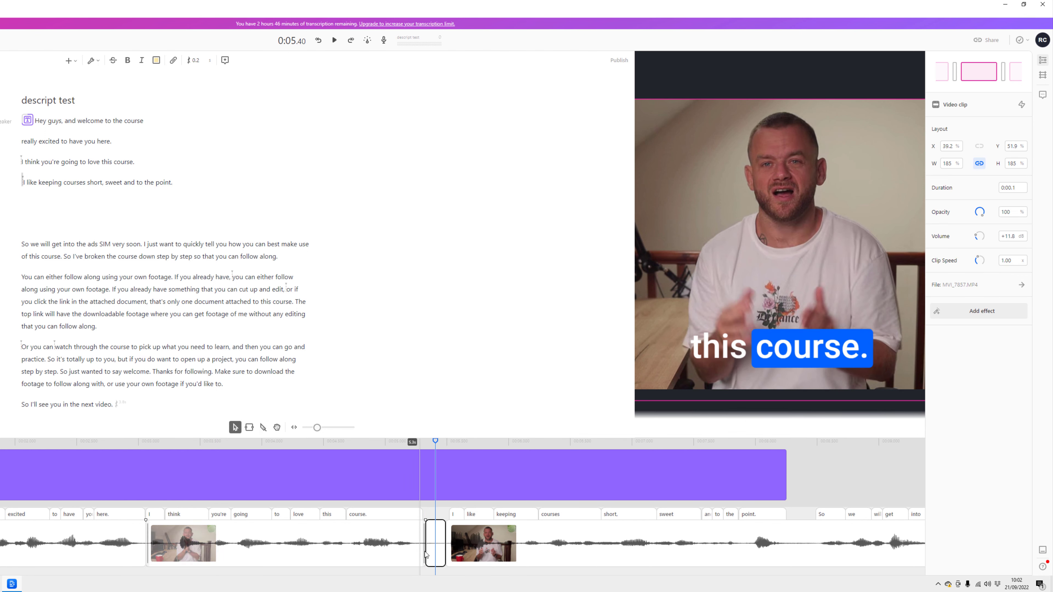
pyautogui.press('Delete')
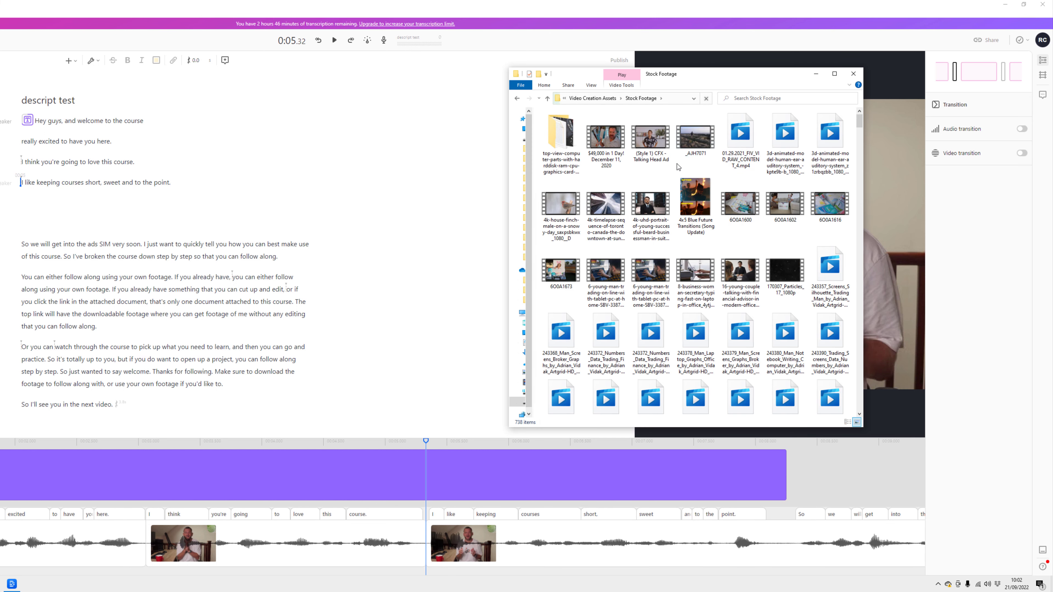
# Add the 4K Toronto downtown sunset timelapse from the Stock Footage folder at the timeline's start and move it one layer down, beneath the captions
pyautogui.moveTo(606, 203); pyautogui.dragTo(111, 403)
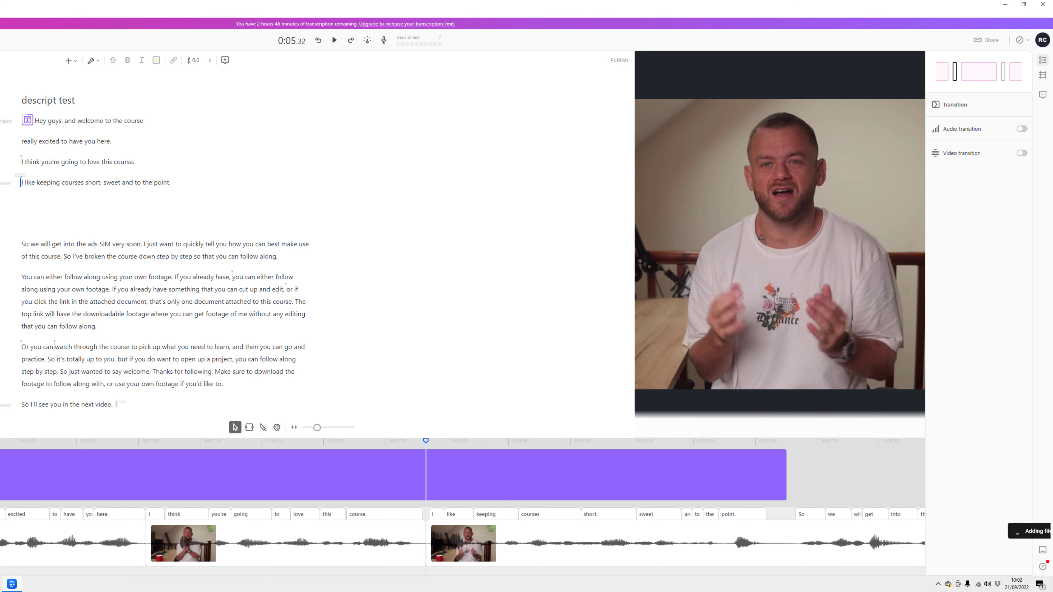
pyautogui.moveTo(150, 464); pyautogui.dragTo(108, 462)
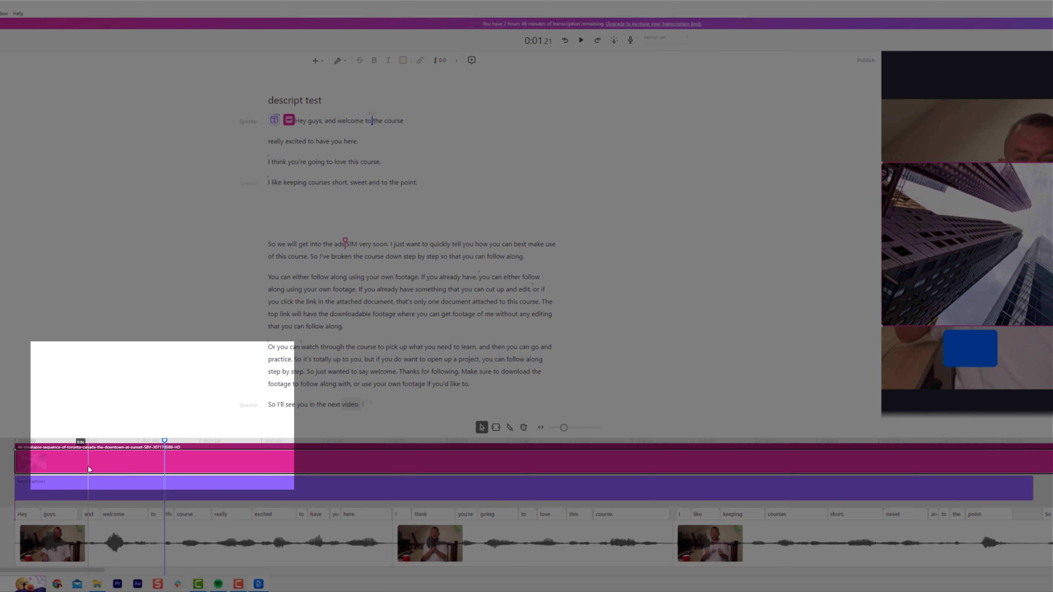
pyautogui.rightClick(108, 462)
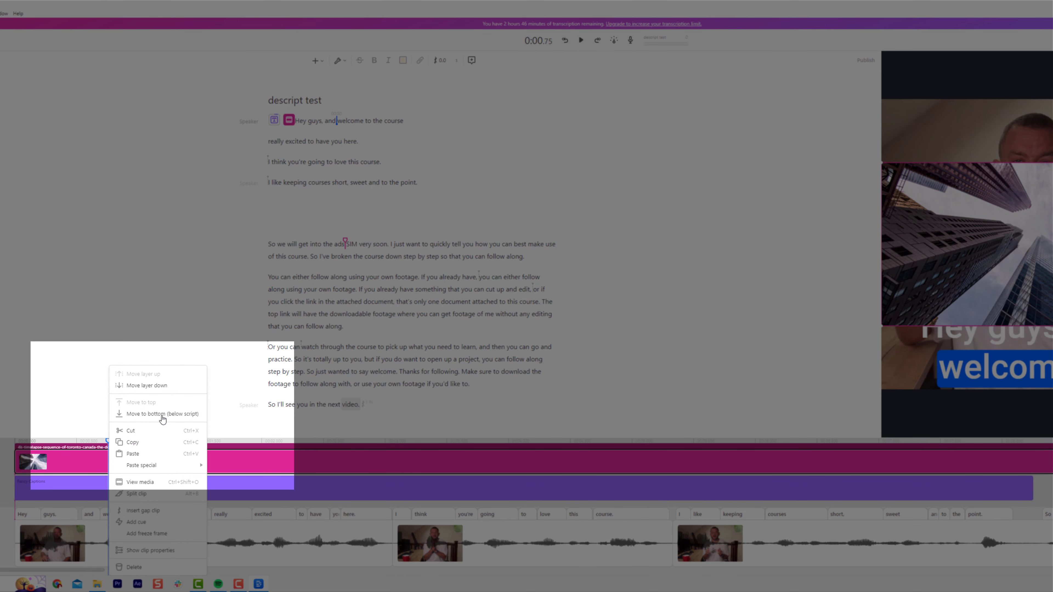
pyautogui.click(164, 387)
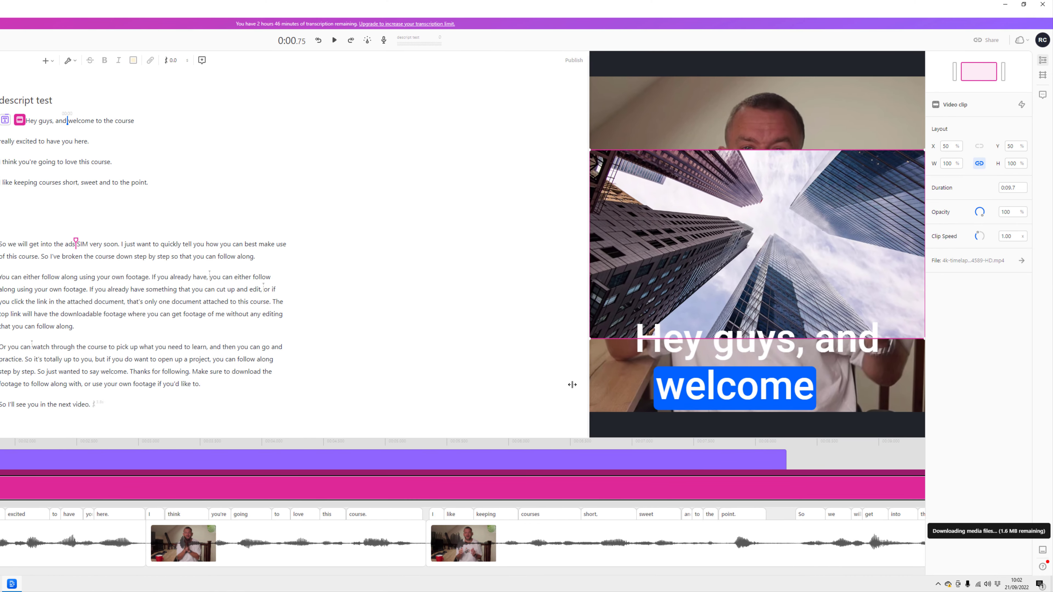
pyautogui.moveTo(609, 353); pyautogui.dragTo(613, 336)
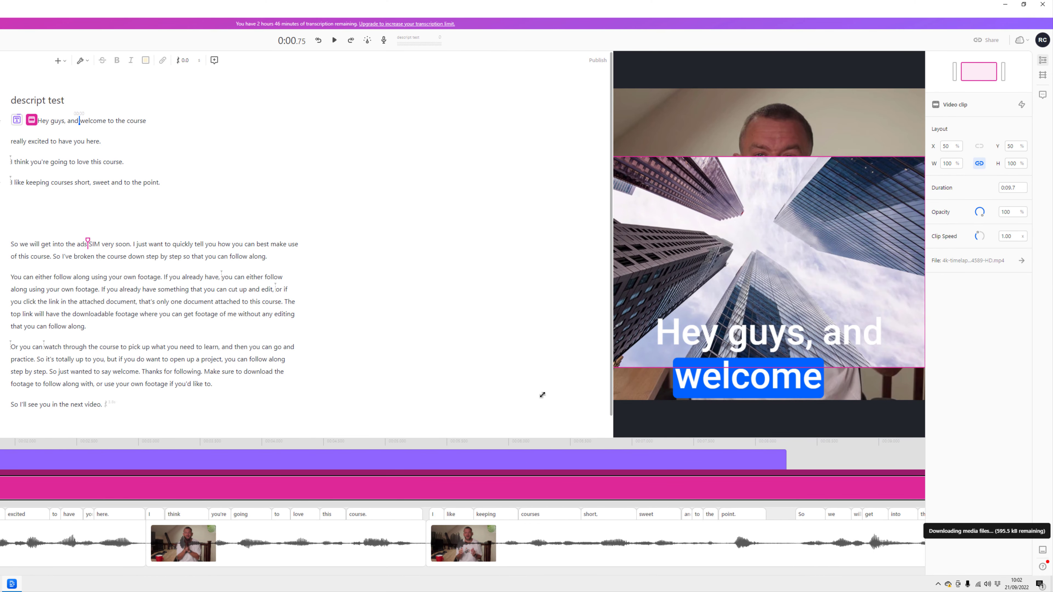
# Enlarge the Toronto timelapse clip to about 181% and centre it so it fills the square frame, and preview it with the captions
pyautogui.moveTo(482, 430); pyautogui.dragTo(491, 420)
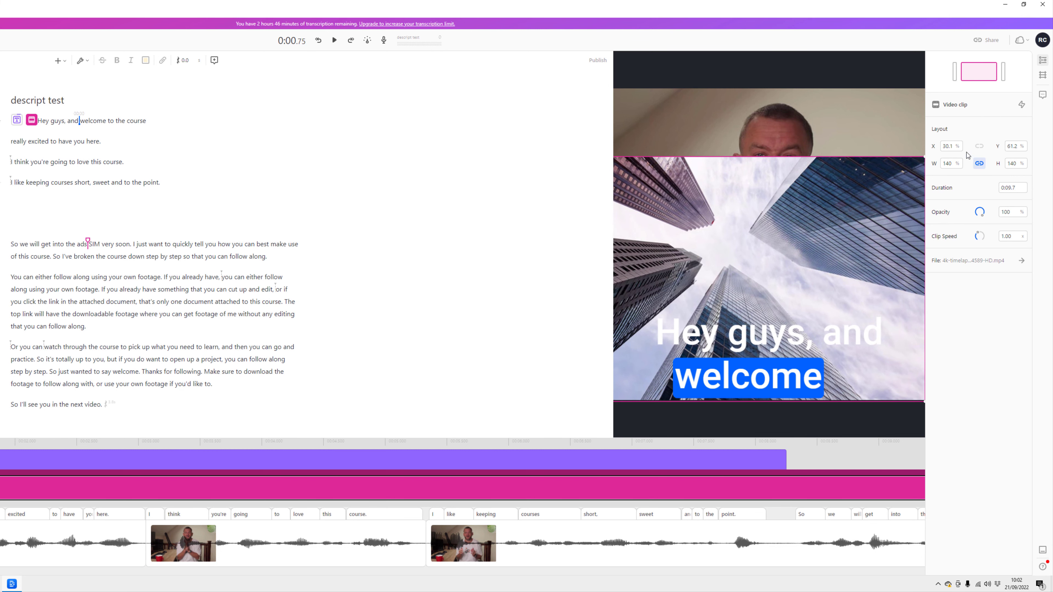
pyautogui.moveTo(923, 156); pyautogui.dragTo(1051, 44)
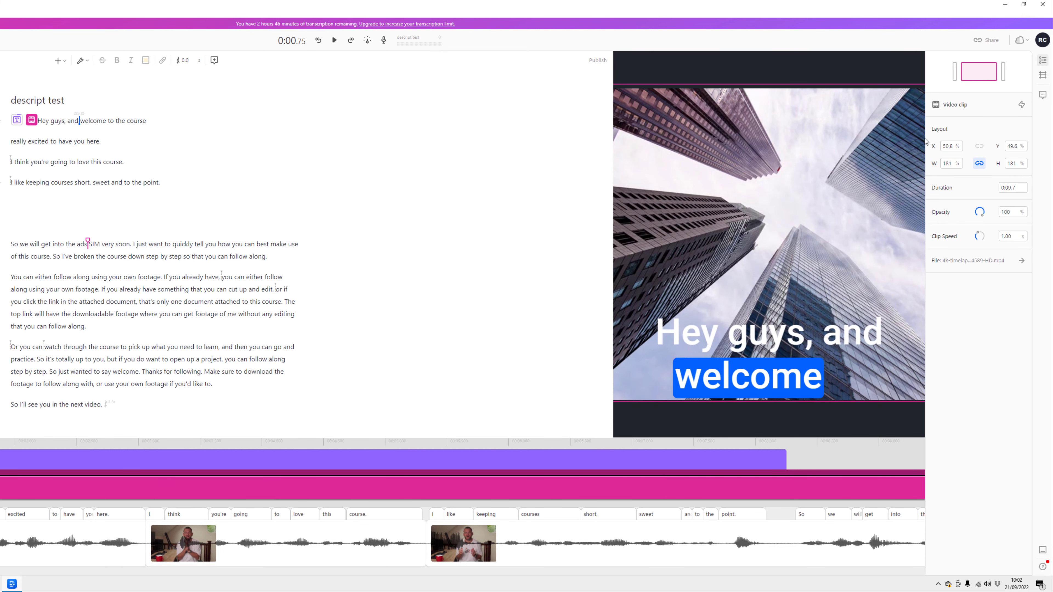
pyautogui.press('space')
pyautogui.press('space')
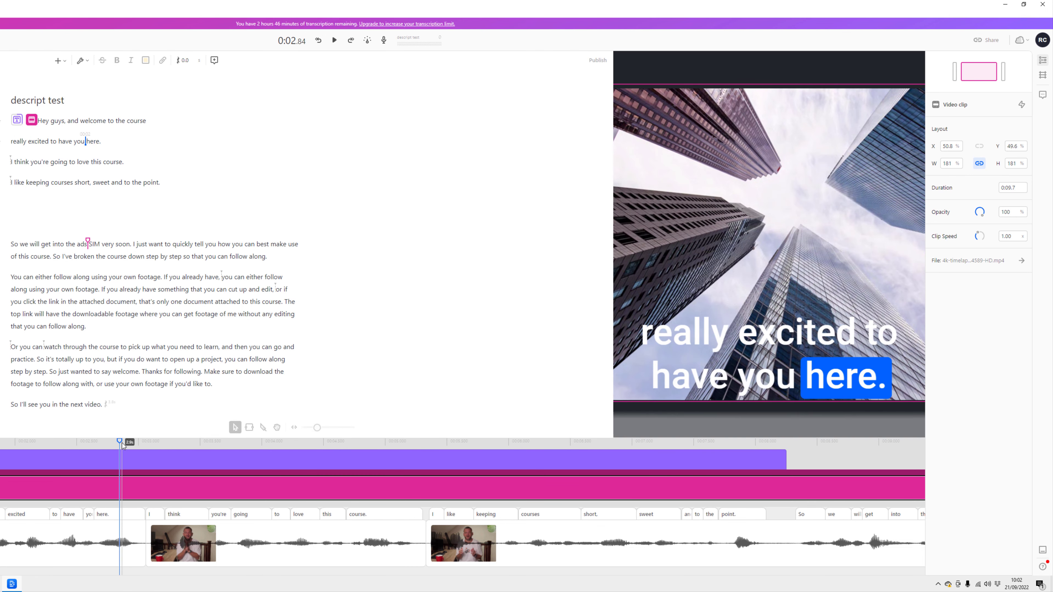
# Trim the start of the stock footage clip to the beginning of "I think you're going to love this course" and play the transition
pyautogui.moveTo(122, 443); pyautogui.dragTo(146, 444)
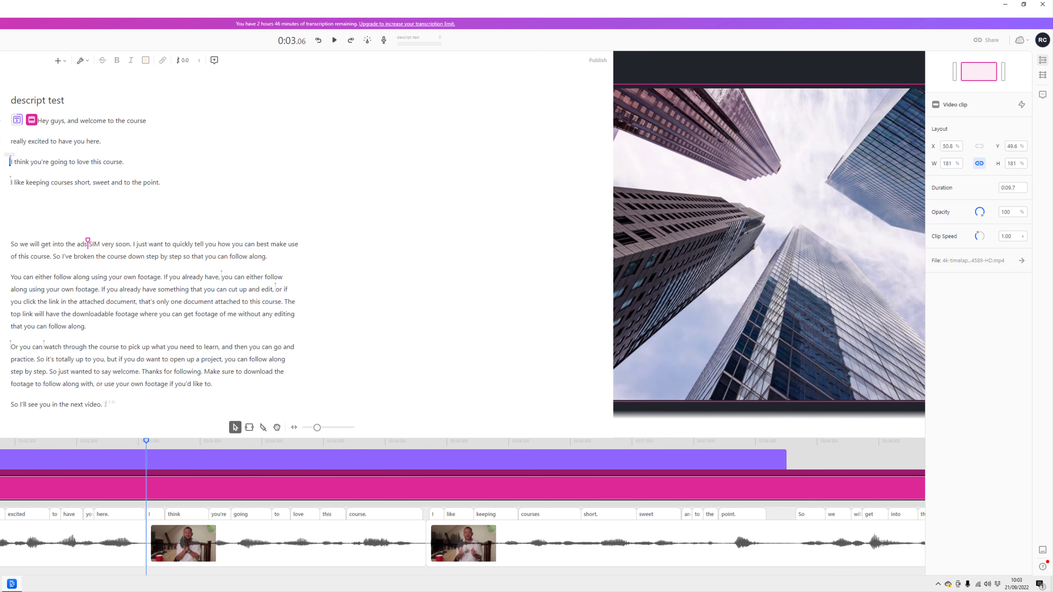
pyautogui.moveTo(0, 492); pyautogui.dragTo(148, 492)
pyautogui.press('space')
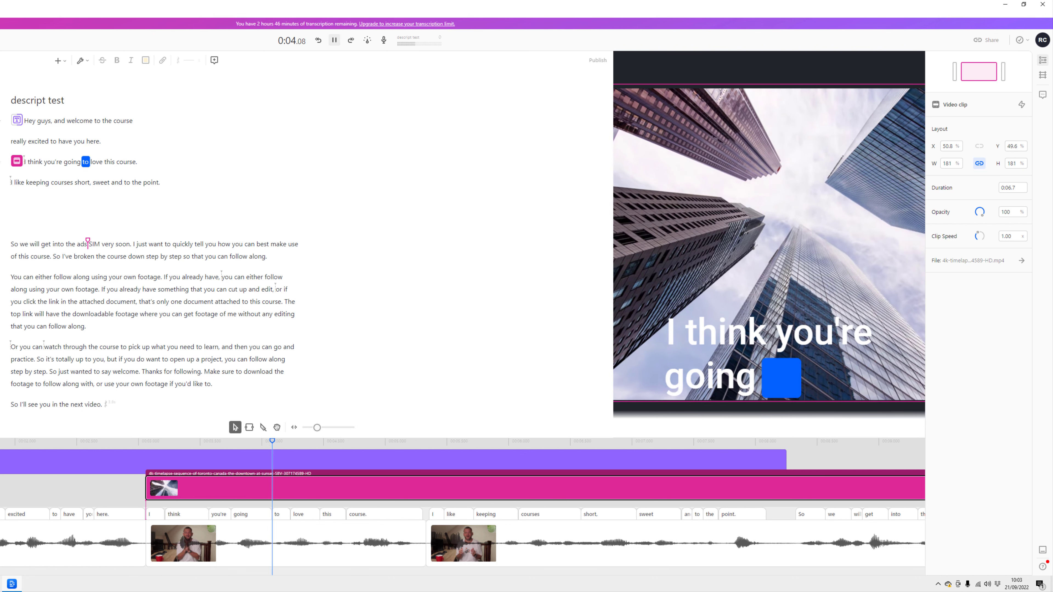
pyautogui.press('space')
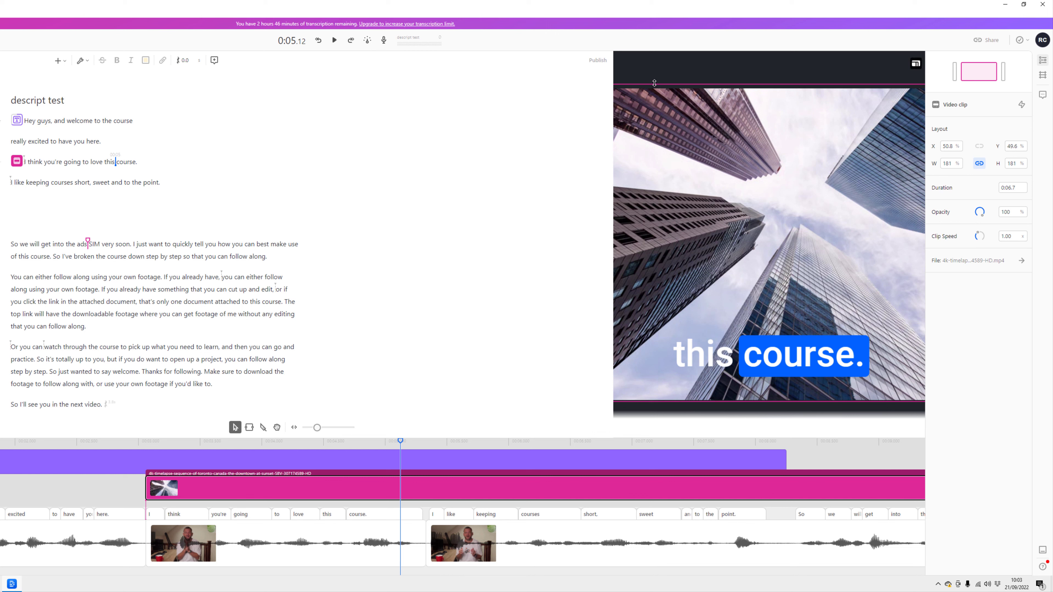
# Try cropping the stock footage from its upper edge to reveal the speaker above it, and undo the crop
pyautogui.moveTo(654, 83); pyautogui.dragTo(670, 196)
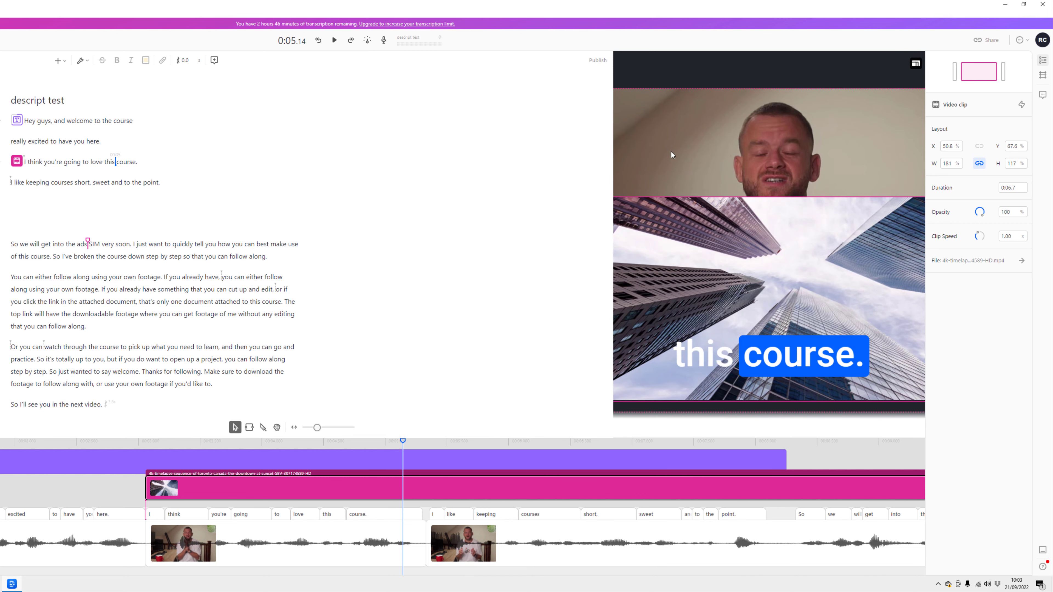
pyautogui.hotkey('ctrl', 'z')
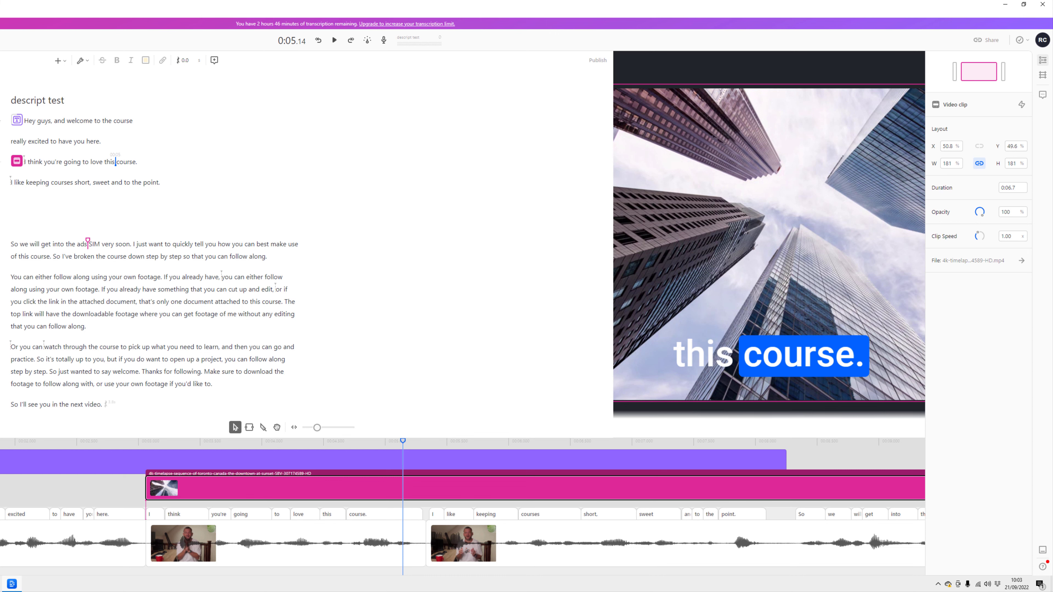
# Move the caption text box up to a Y position of about 80.3% and return to the start of the video
pyautogui.click(100, 443)
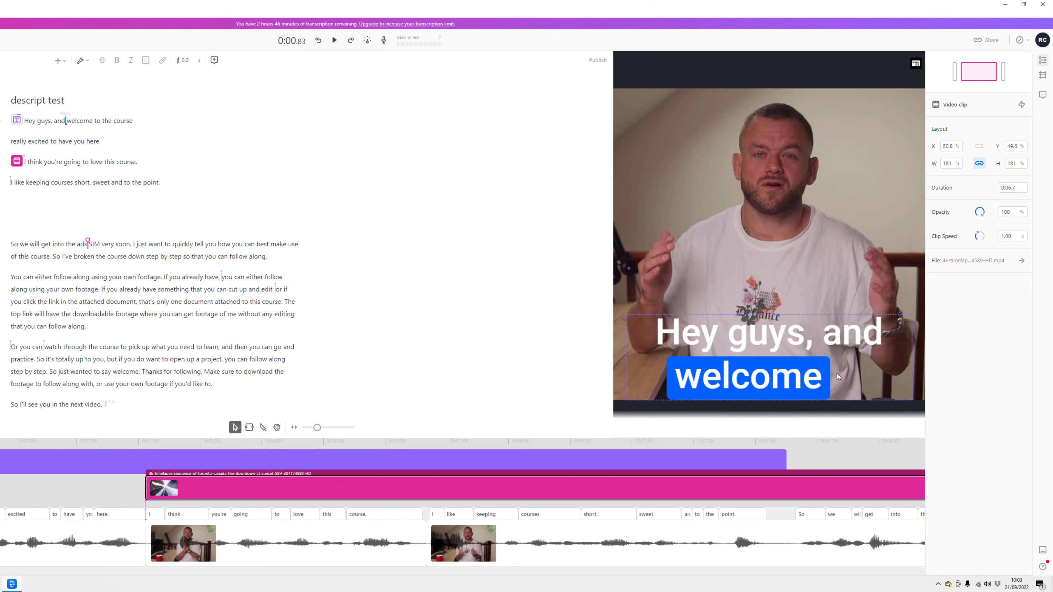
pyautogui.click(426, 464)
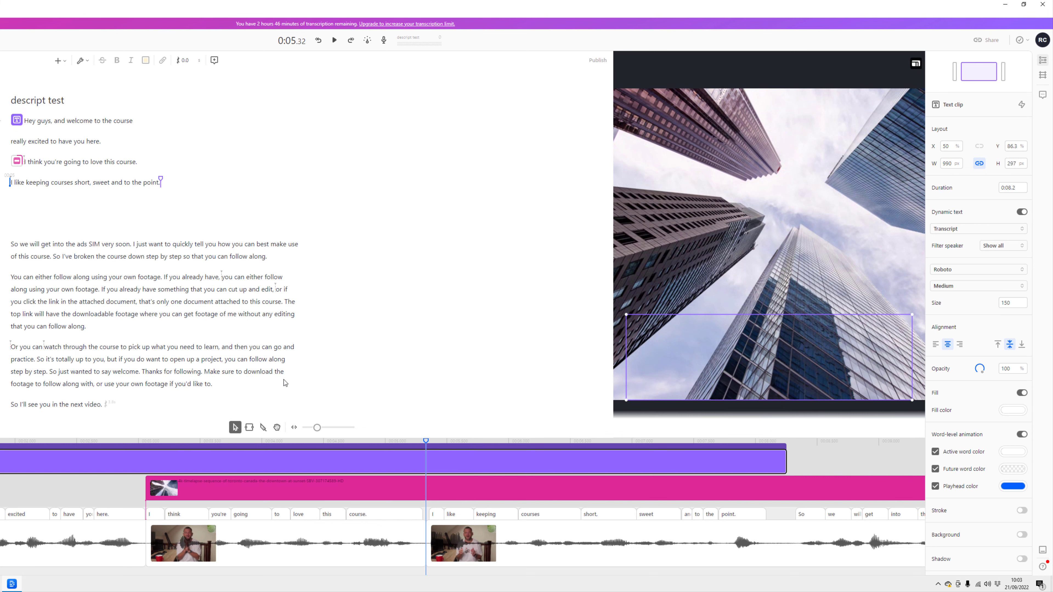
pyautogui.click(41, 442)
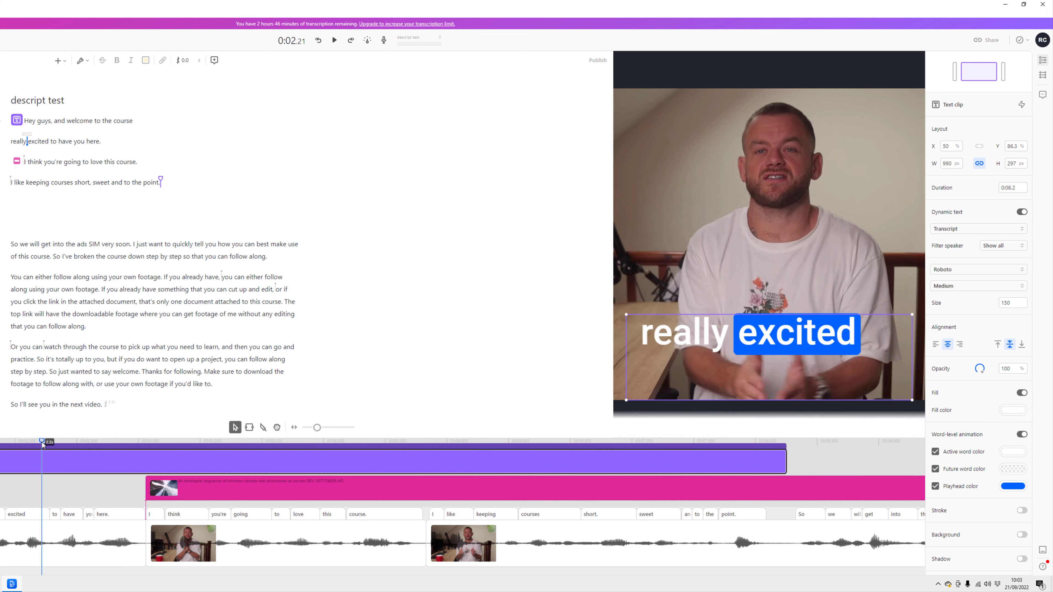
pyautogui.moveTo(816, 316); pyautogui.dragTo(816, 298)
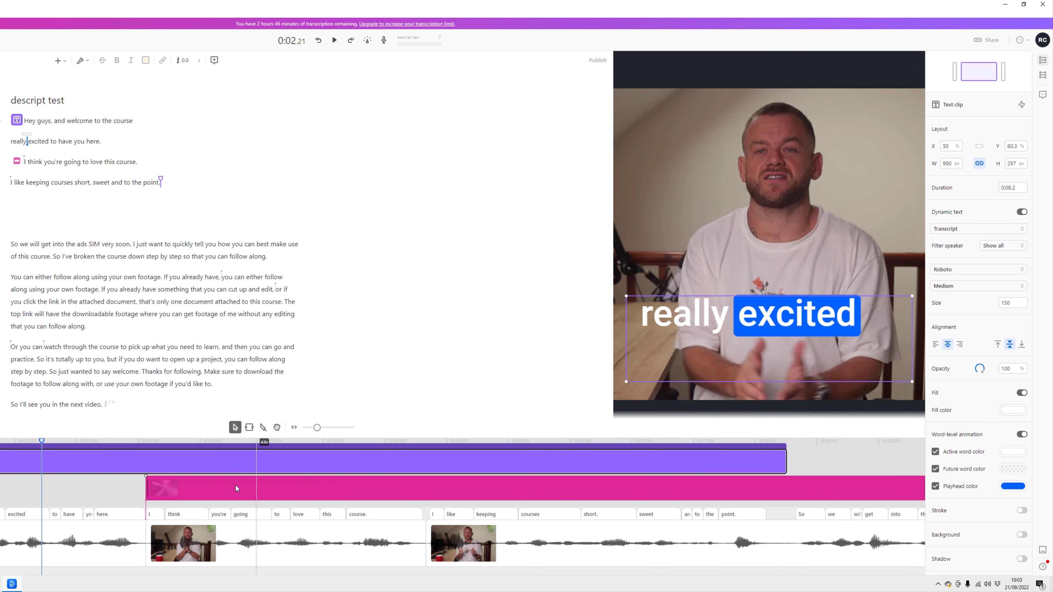
pyautogui.click(63, 500)
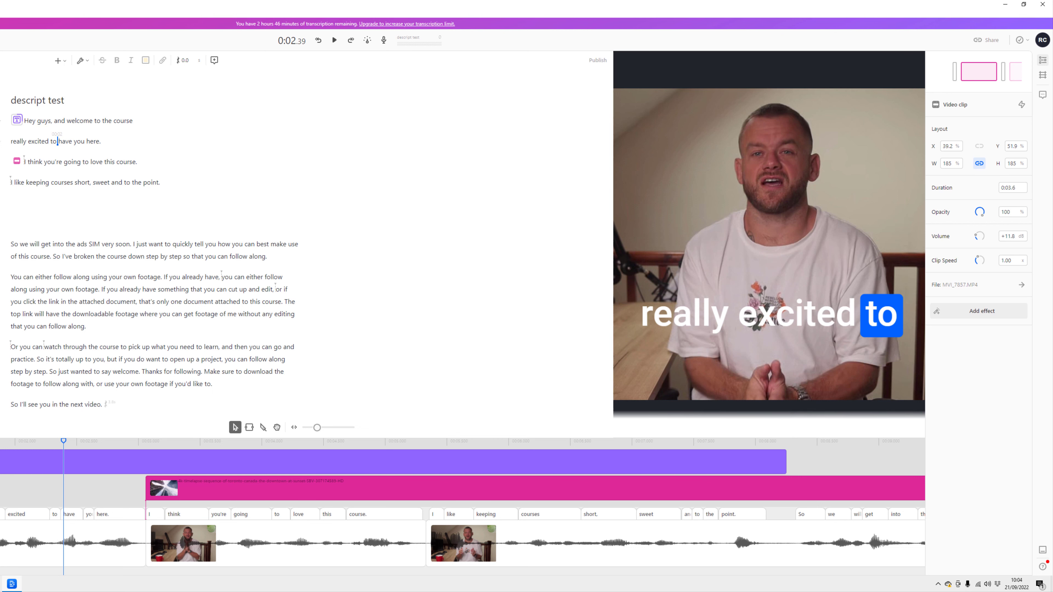
pyautogui.click(24, 121)
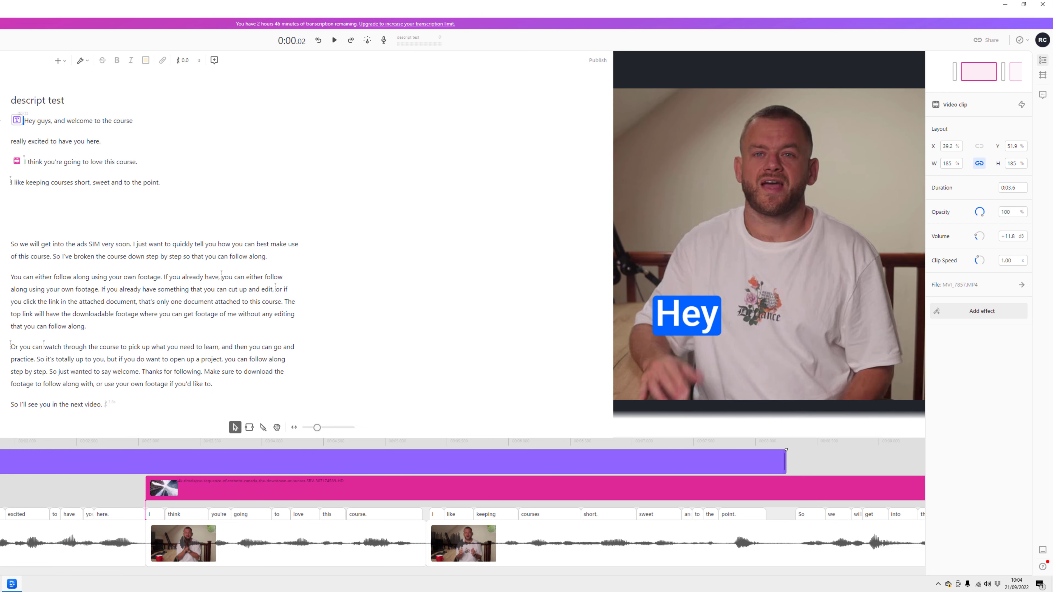